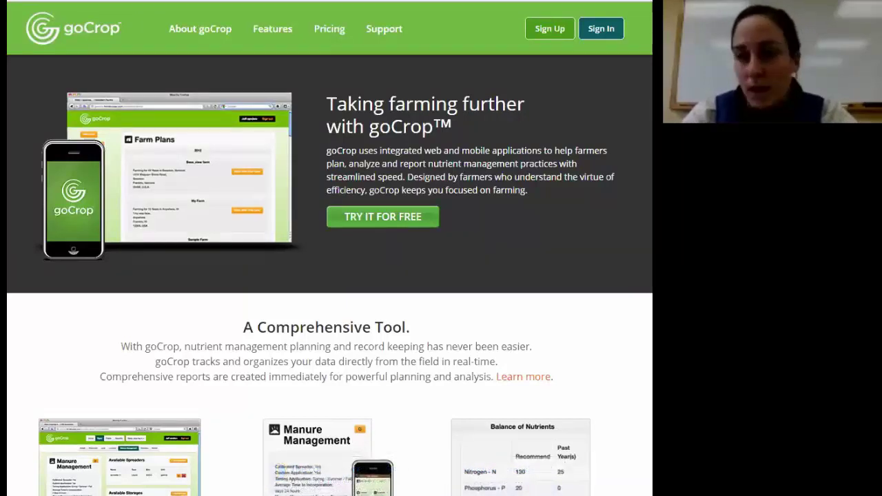
Step: On the sign-in page, pick the saved account email from autofill and select the stored password to replace it
click(601, 28)
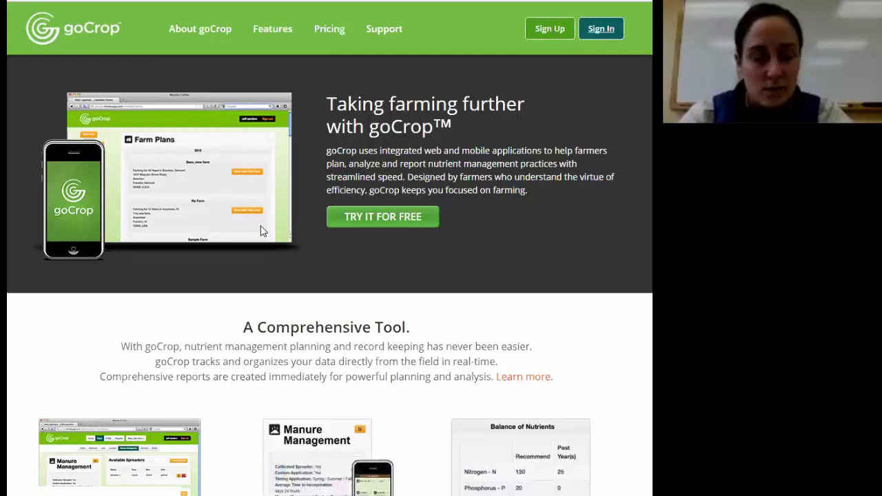
key(ctrl+a)
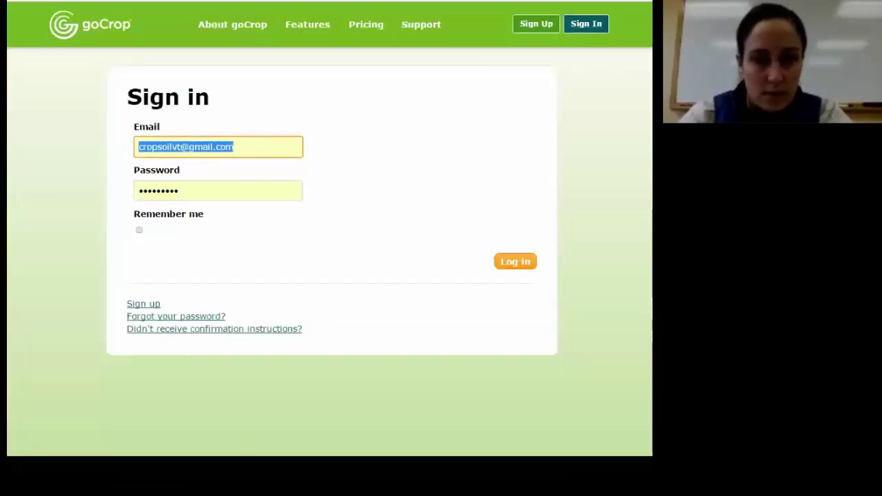
text(f)
key(Down)
key(Return)
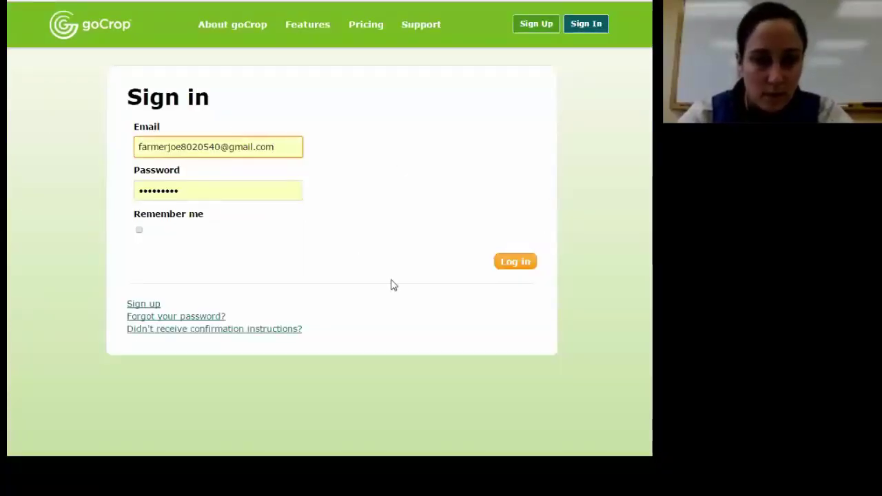
drag(285, 189, 135, 185)
Step: Enter the account password, log in, and open Example Farm's dashboard to look over its map
text(f)
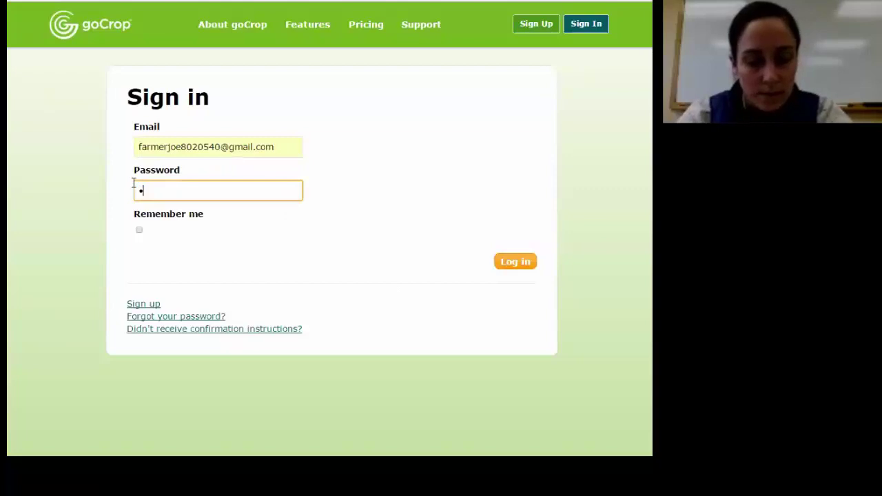
text(•••••••)
click(518, 262)
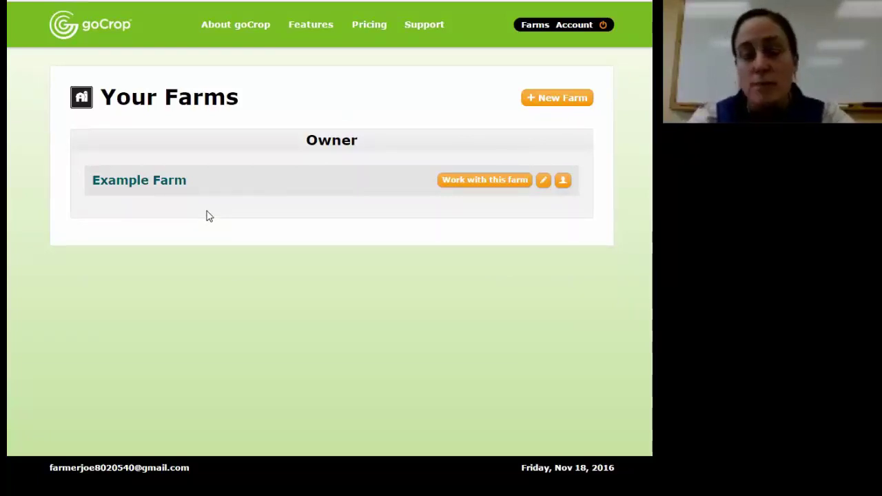
click(483, 181)
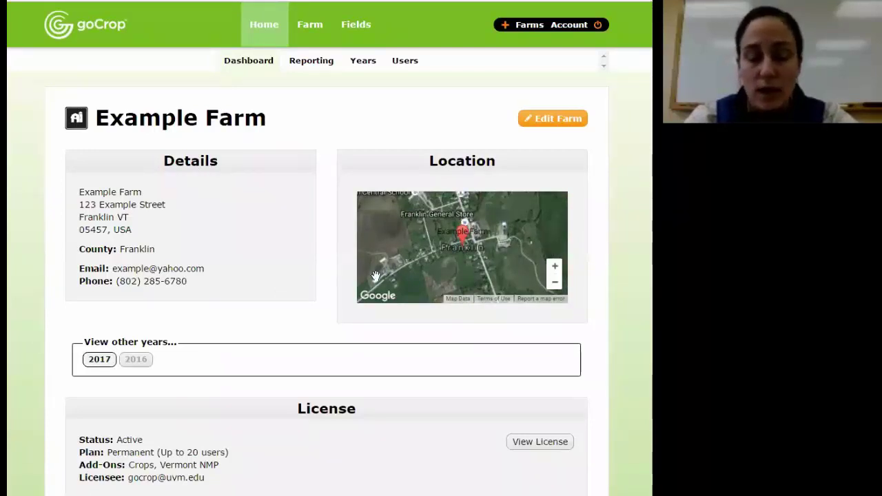
scroll(368, 281, down, 2)
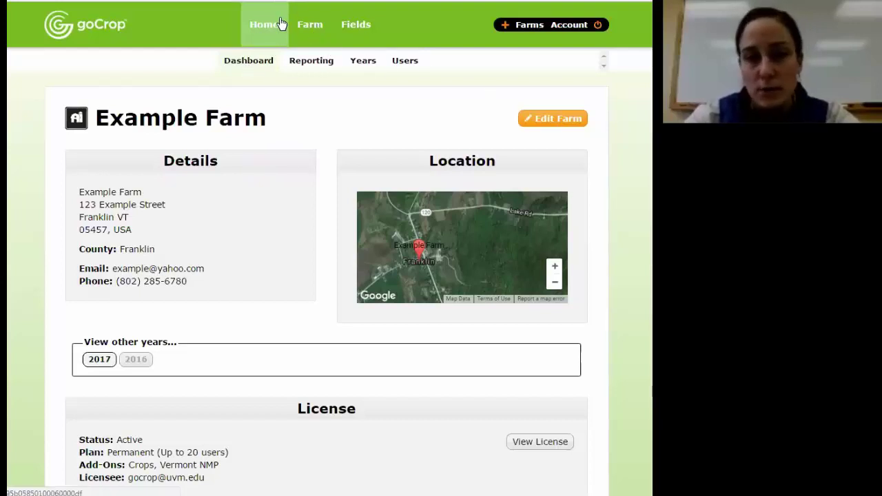
Step: Open the 2016-07-22 nutrient plan report, then browse Years, Dashboard, Users and Nutrient Sources
click(311, 64)
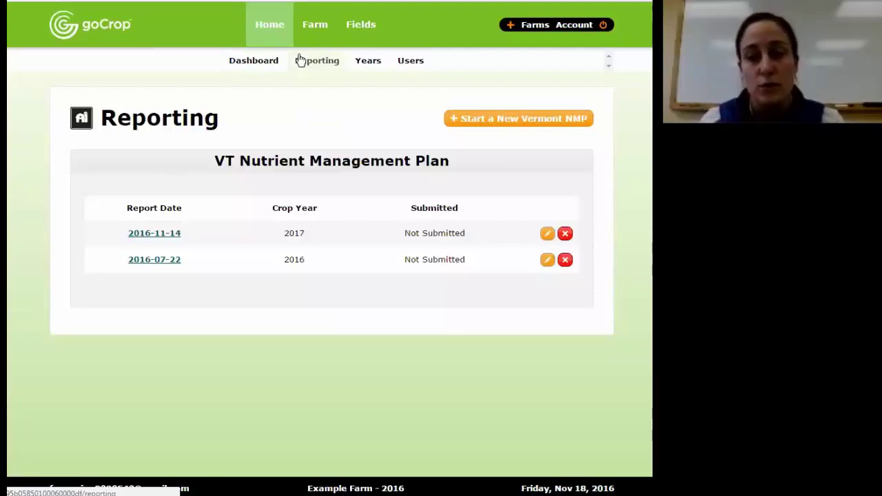
click(158, 267)
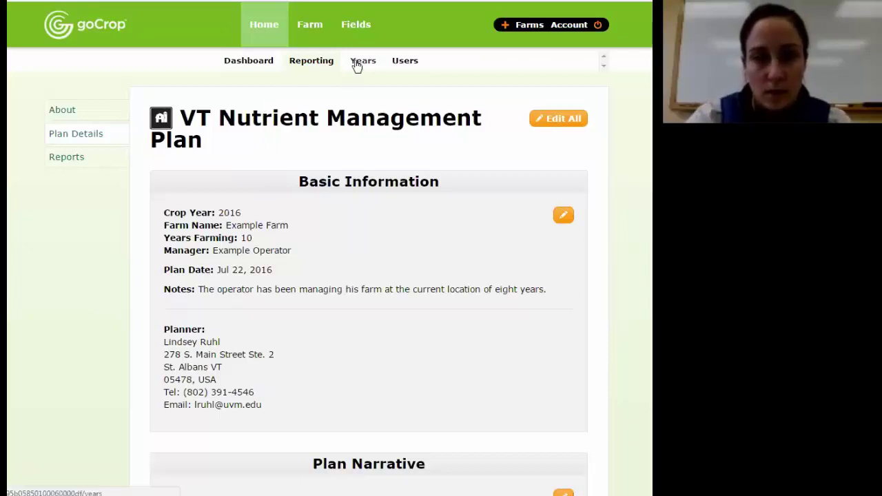
click(363, 61)
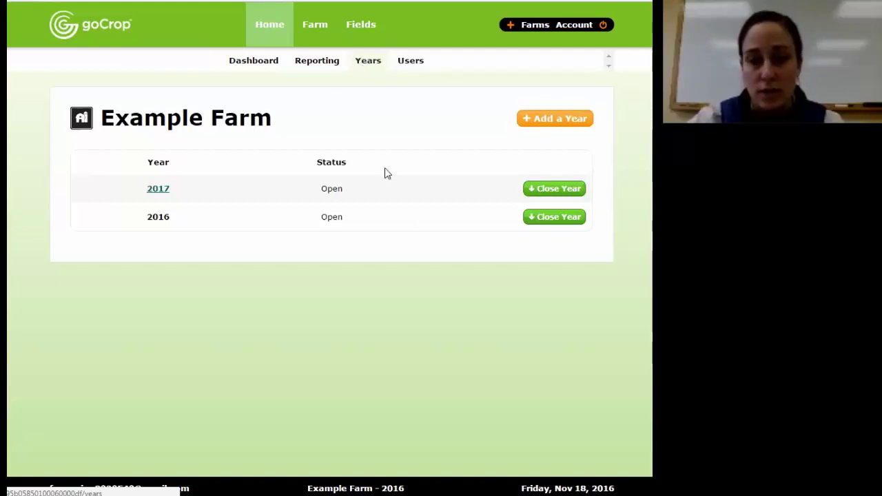
click(264, 83)
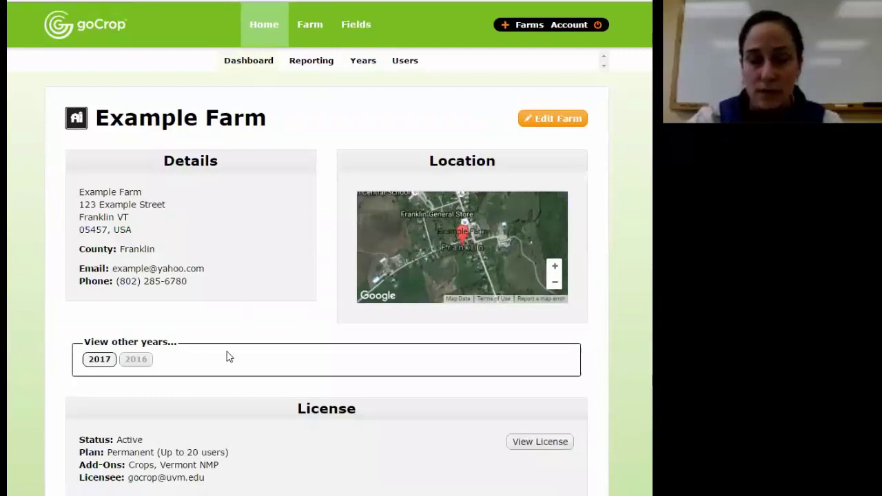
click(408, 62)
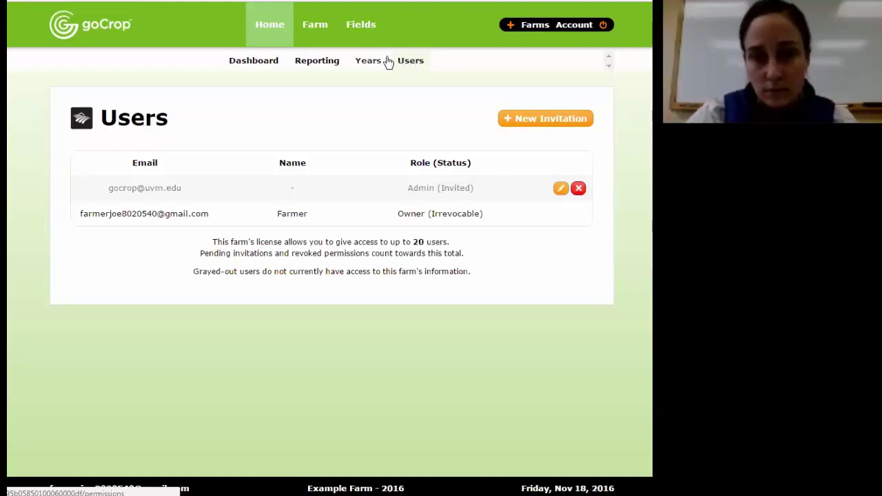
click(315, 28)
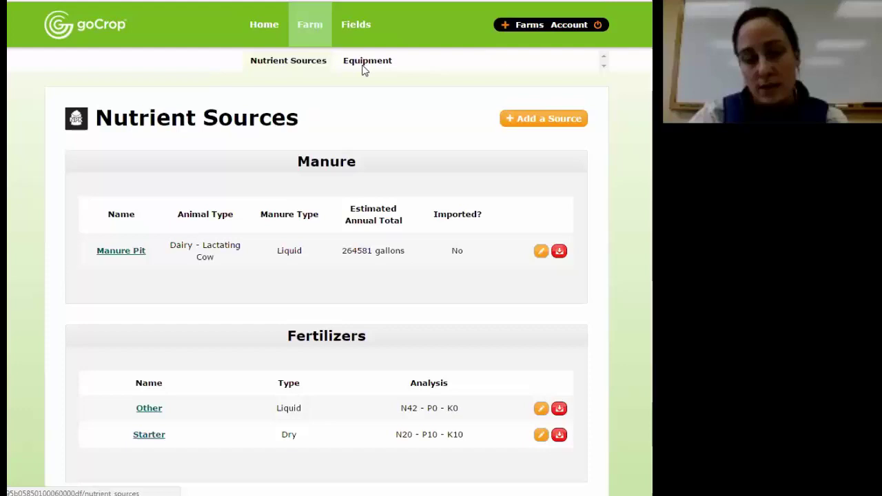
Step: Check the Manure Pit's edit form and animal types without saving, then open its details page
click(526, 118)
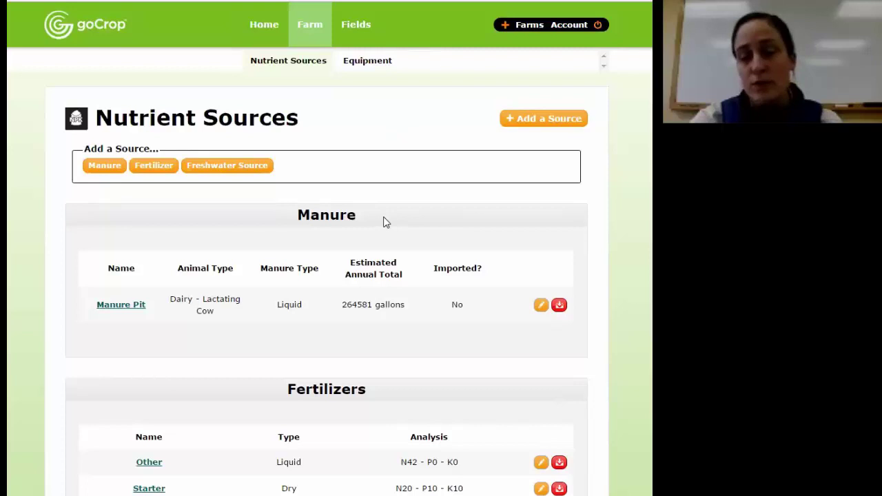
click(541, 306)
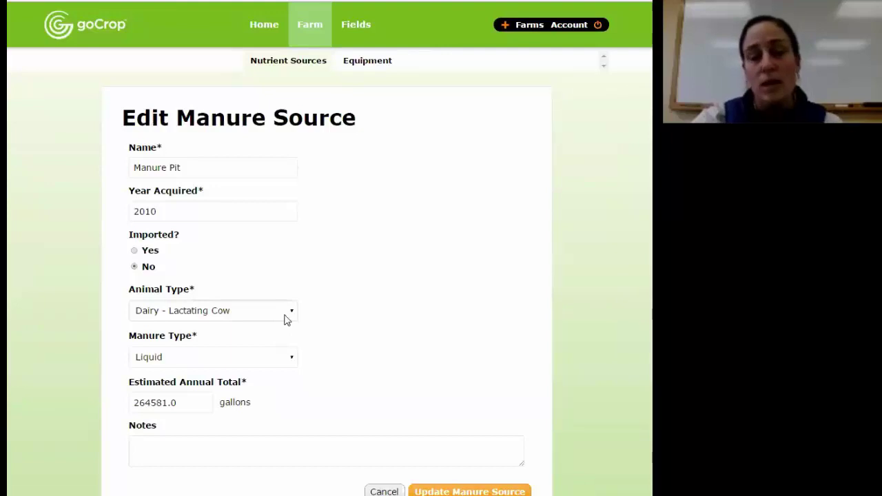
click(289, 312)
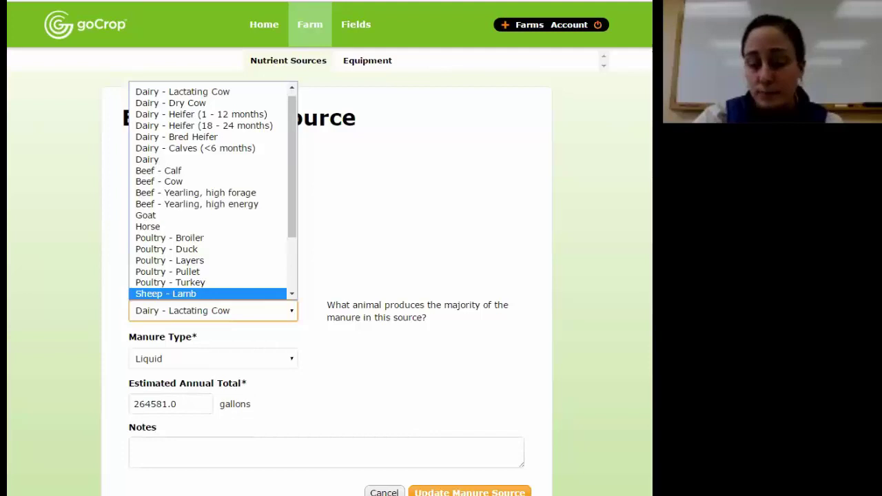
key(Escape)
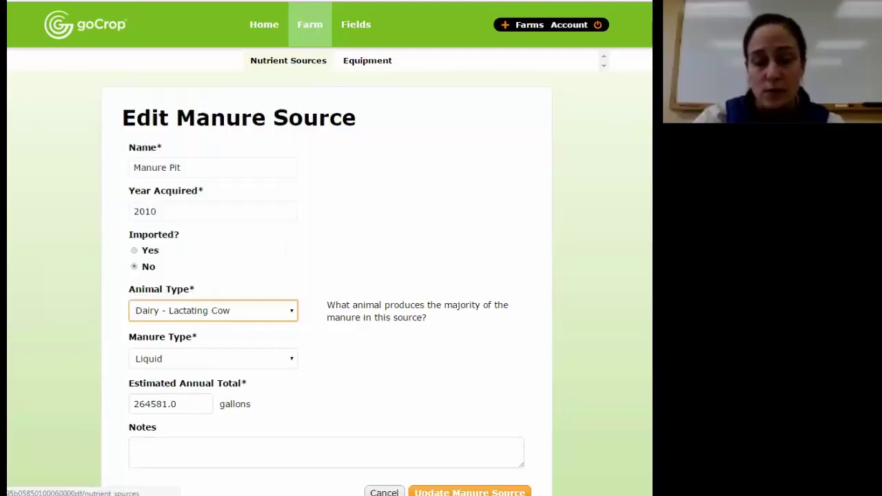
click(384, 492)
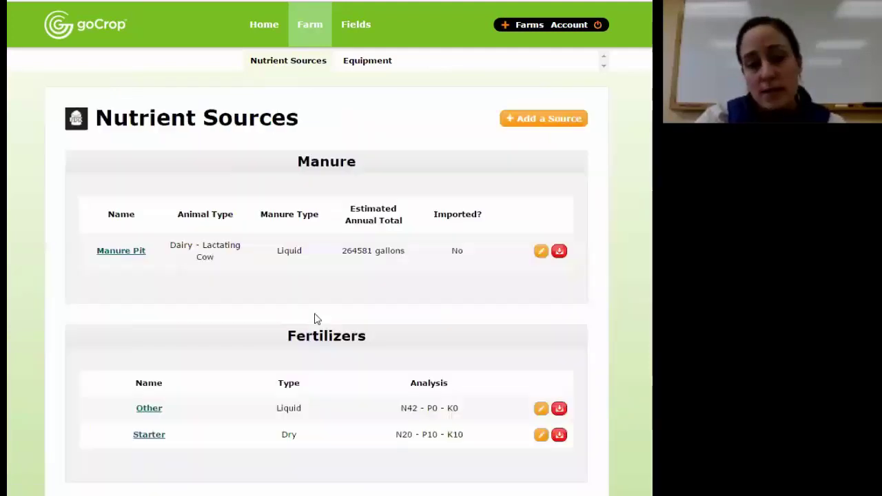
click(121, 250)
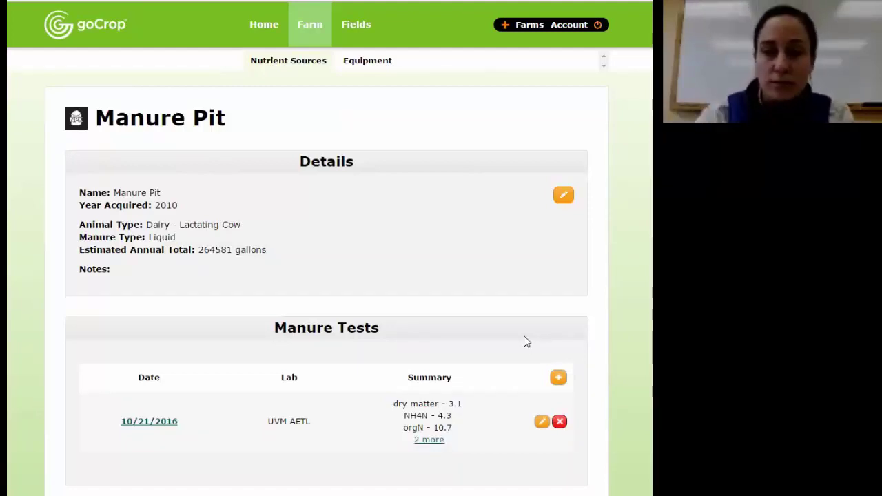
Step: View the equipment list and the 27 Hundred spreader's edit form, then go to All Fields
click(376, 68)
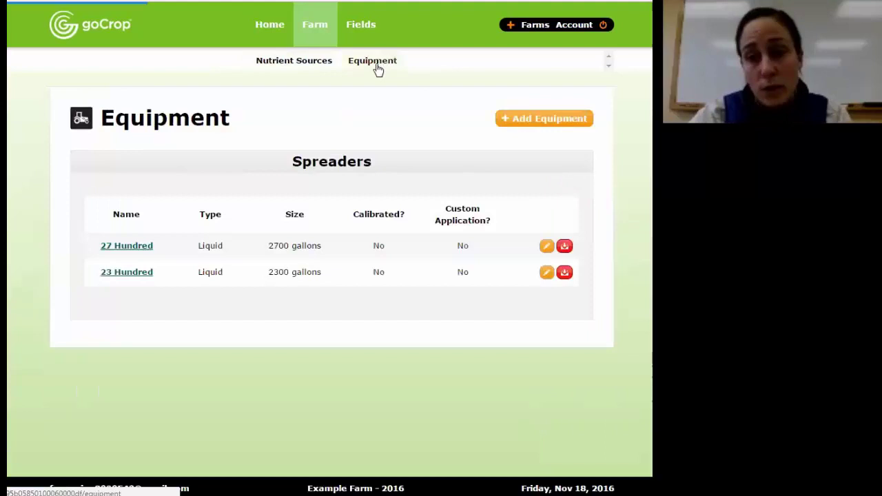
click(570, 120)
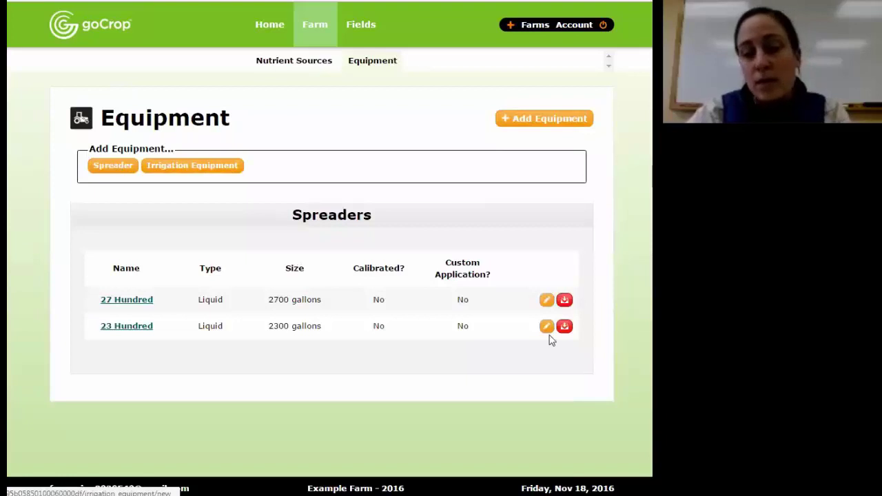
click(545, 301)
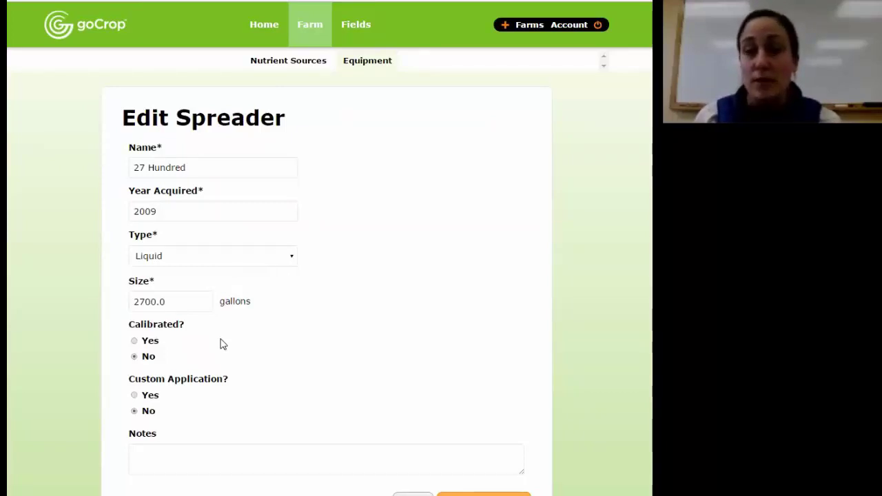
click(356, 32)
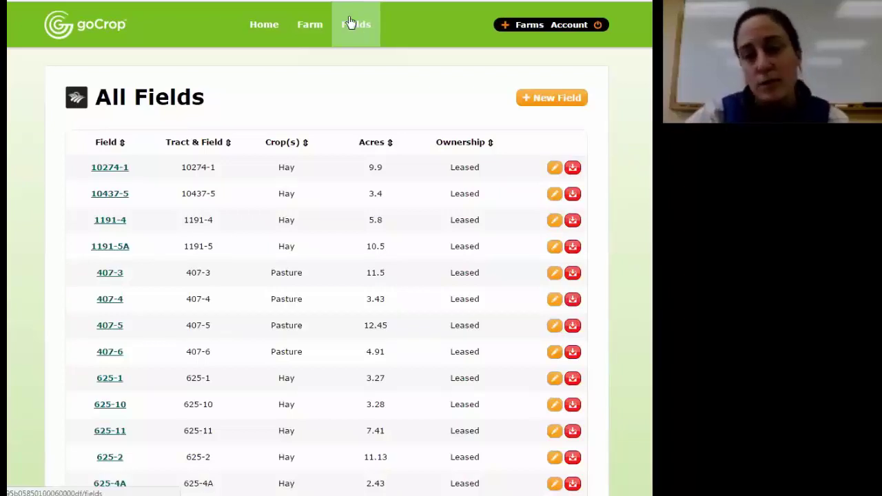
Step: Open field 407-5 and scroll through its soils, map, 8/15/2016 soil test and Vermont NMP details
click(109, 325)
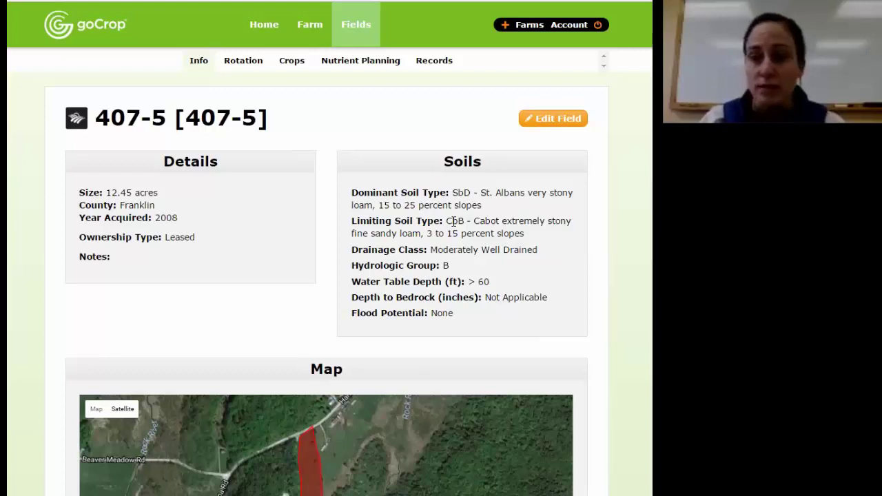
scroll(431, 165, down, 3)
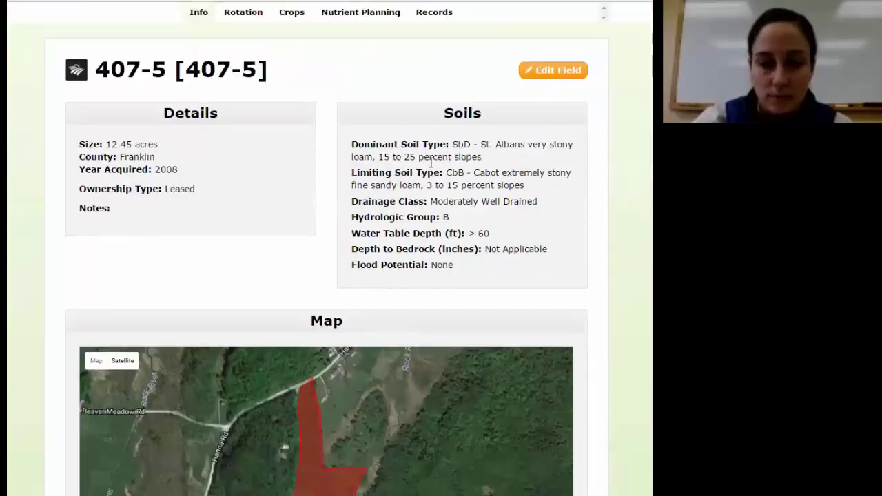
scroll(425, 171, down, 1)
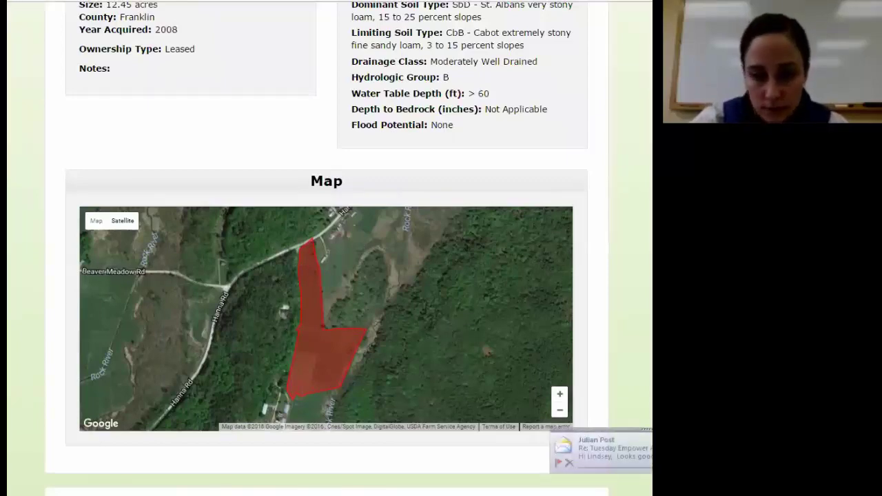
scroll(460, 309, down, 2)
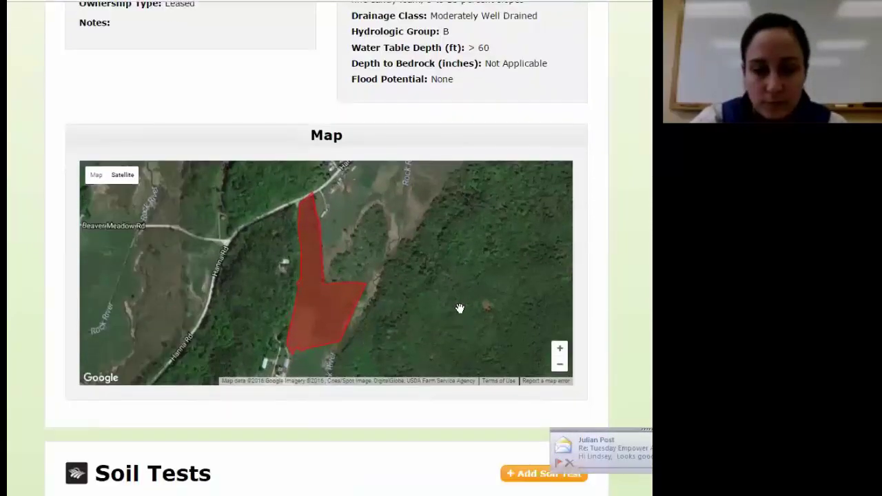
scroll(234, 230, down, 1)
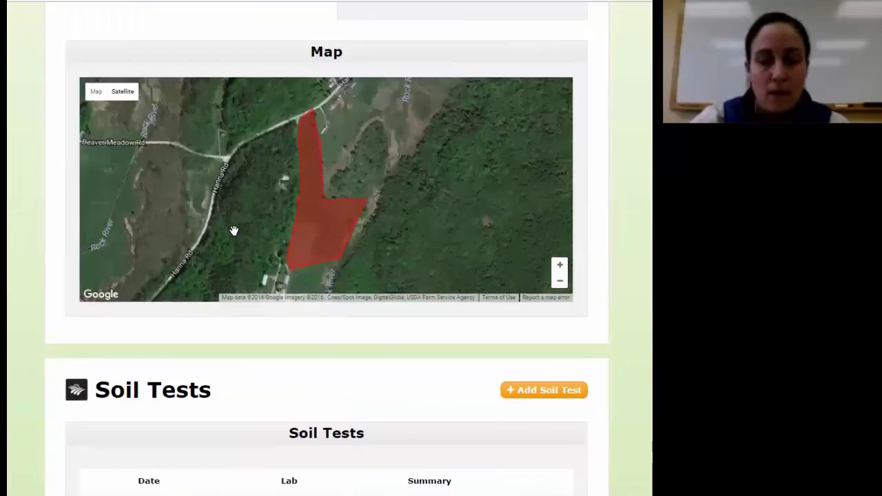
scroll(410, 401, down, 3)
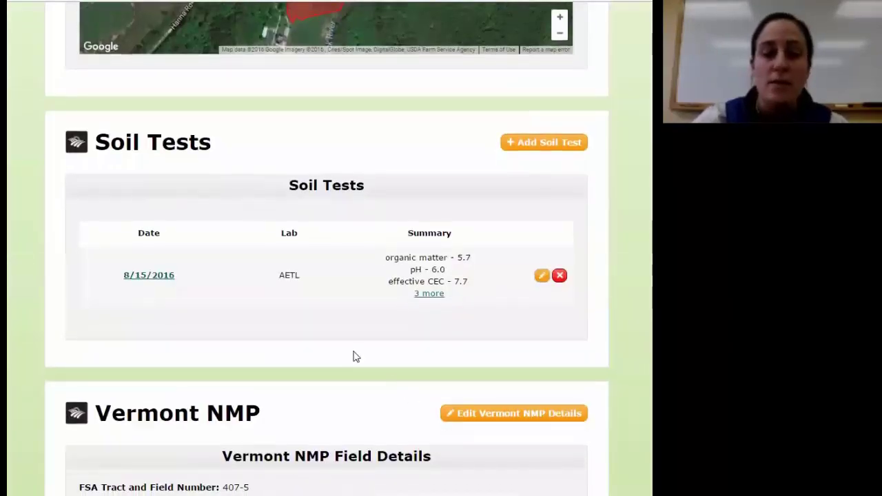
scroll(354, 357, down, 2)
scroll(354, 356, down, 1)
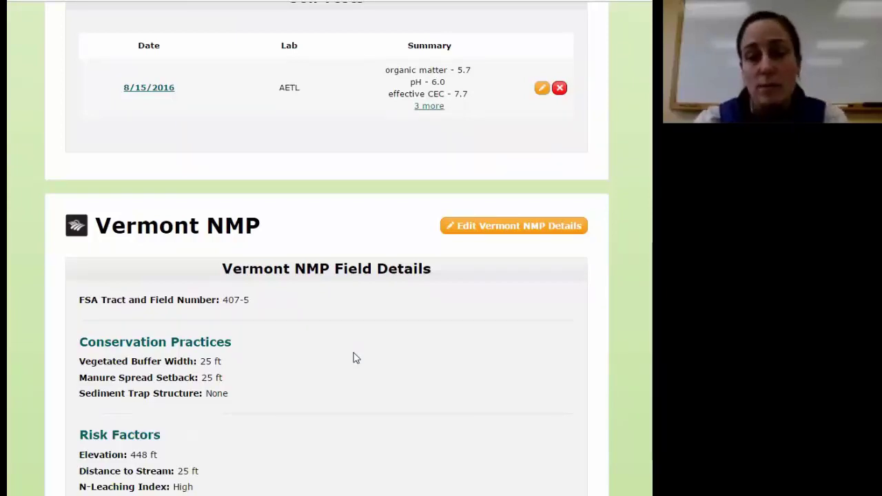
scroll(336, 224, up, 3)
scroll(336, 224, up, 6)
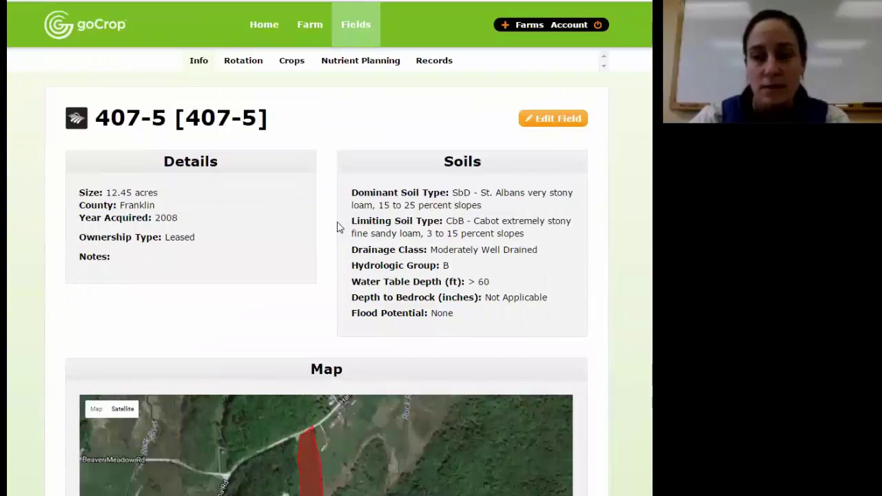
click(245, 65)
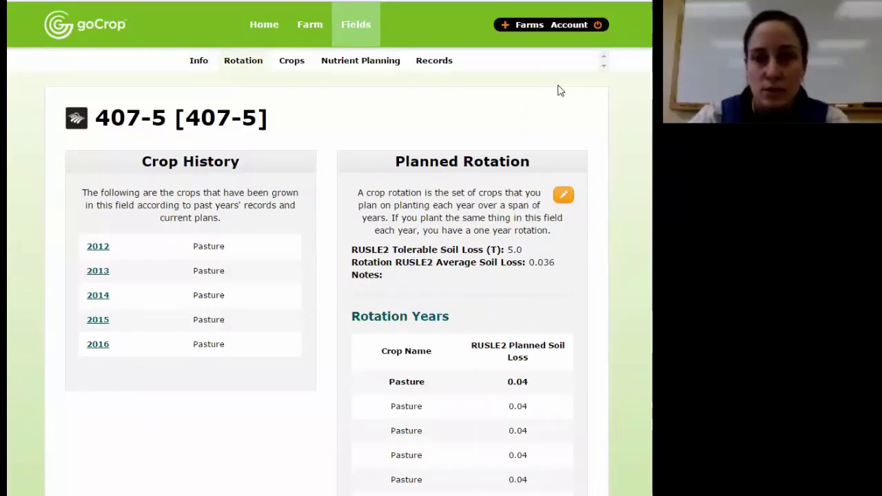
click(563, 197)
scroll(433, 231, down, 3)
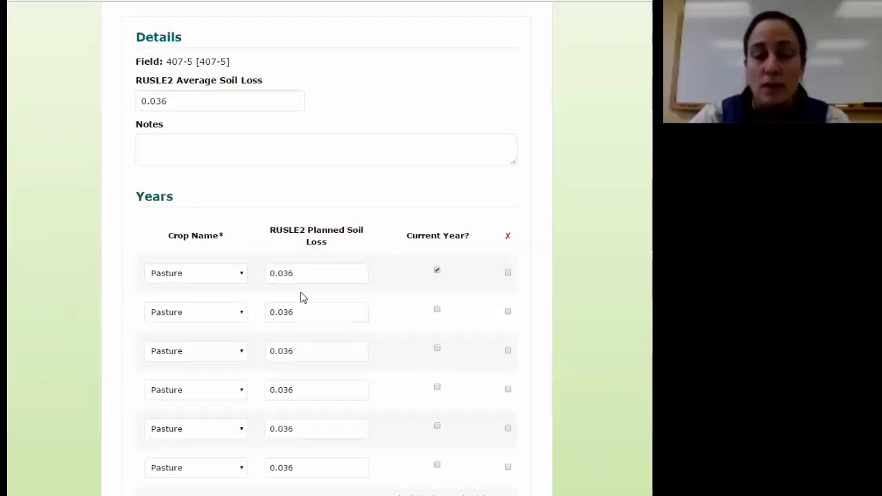
click(239, 274)
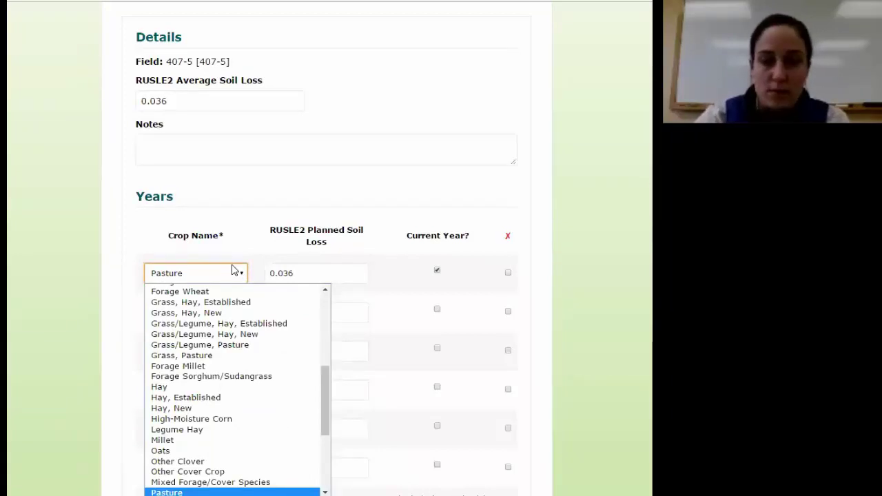
click(295, 186)
scroll(377, 236, down, 1)
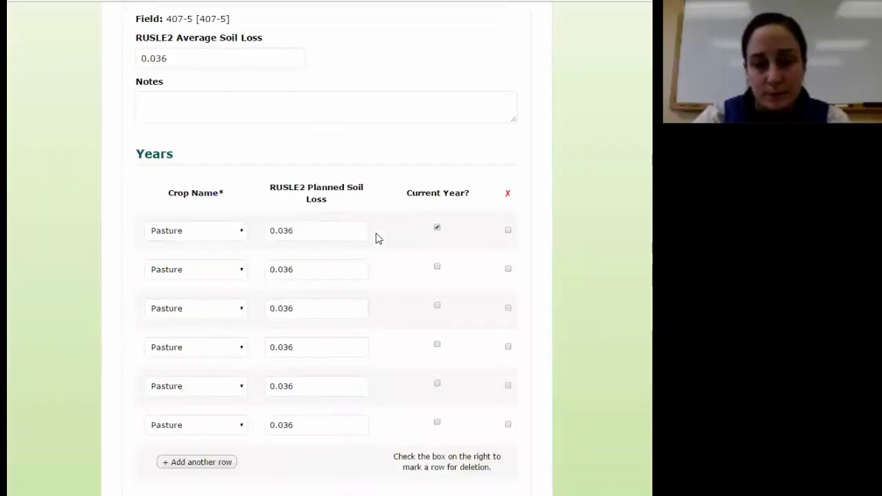
scroll(377, 236, down, 2)
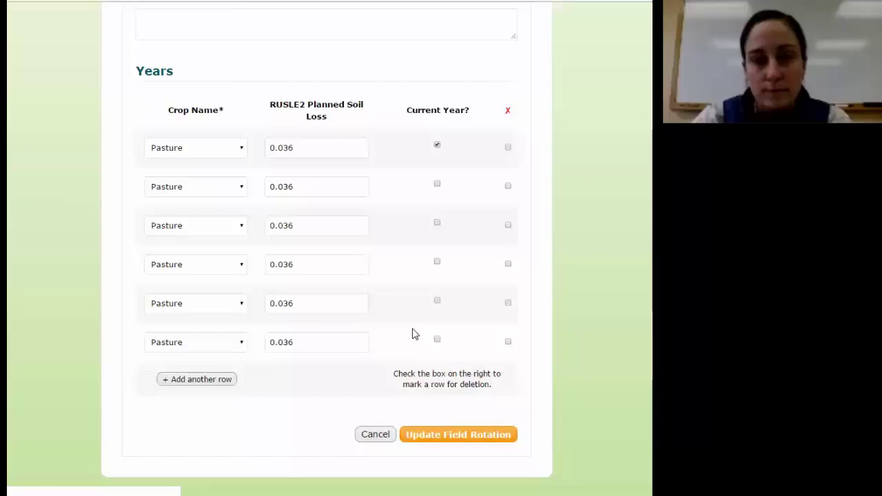
key(Escape)
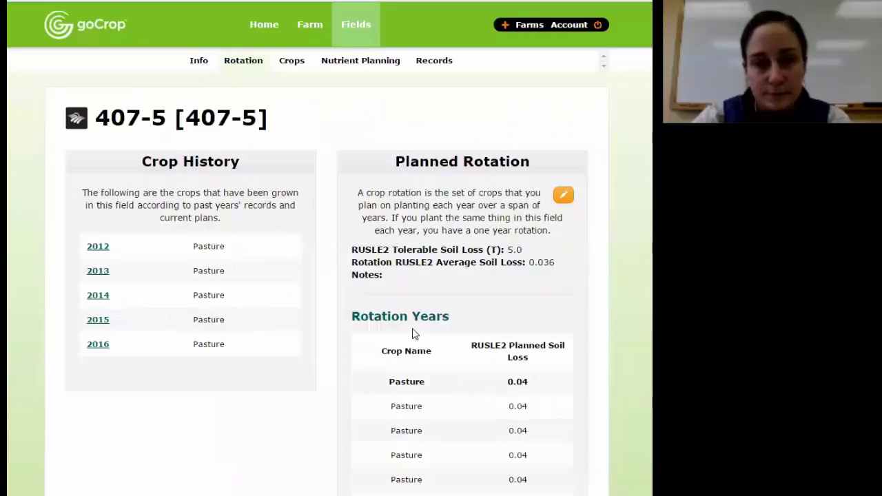
Step: Open the Pasture crop's Edit Crop form on 407-5 and check the crop list, keeping Pasture
click(289, 66)
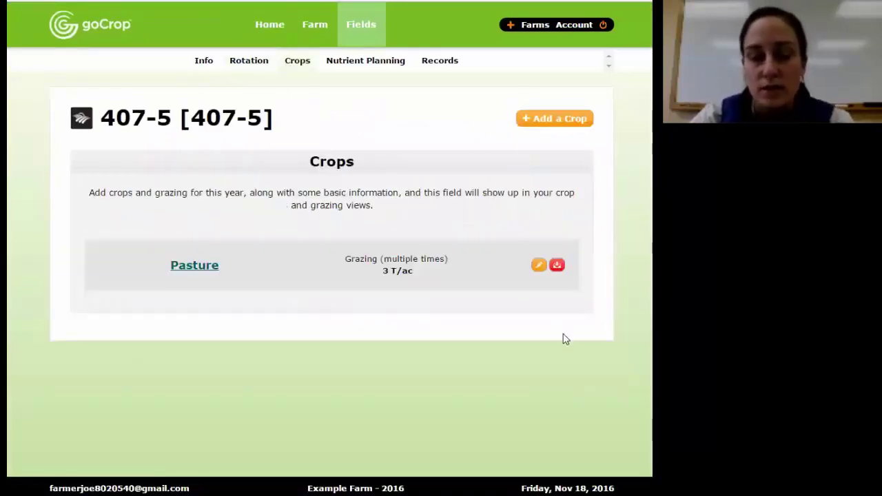
click(537, 269)
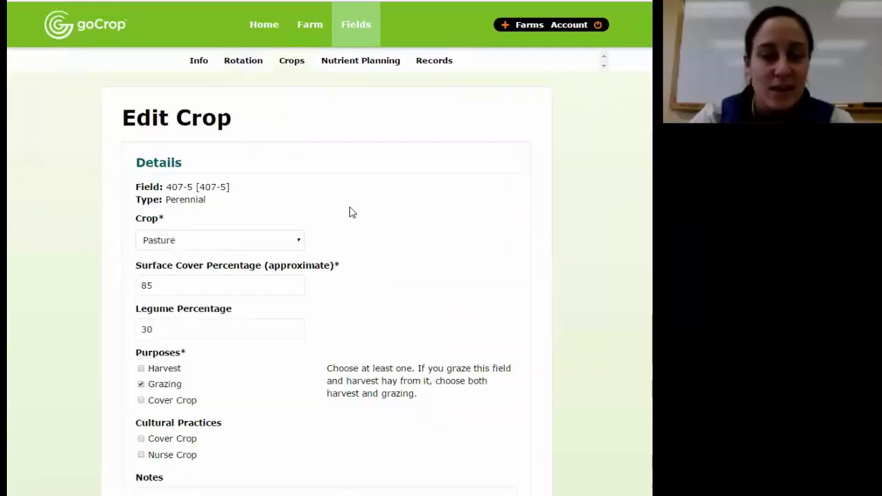
scroll(291, 215, down, 1)
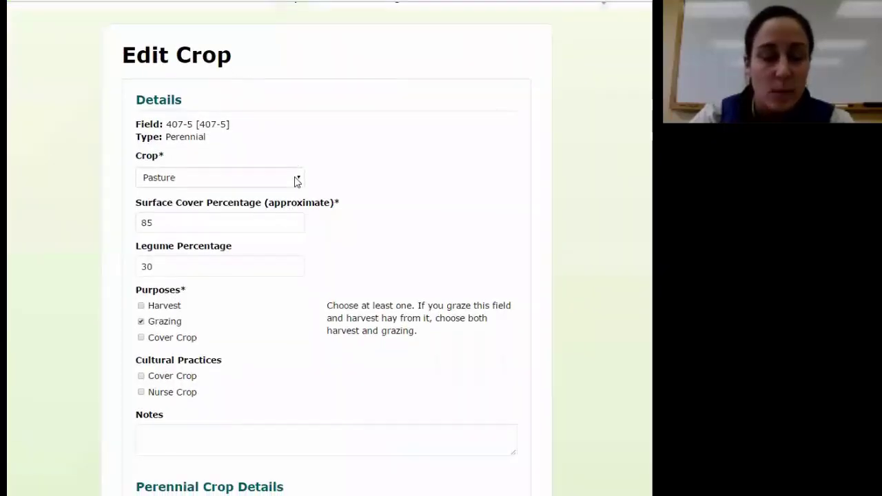
click(297, 180)
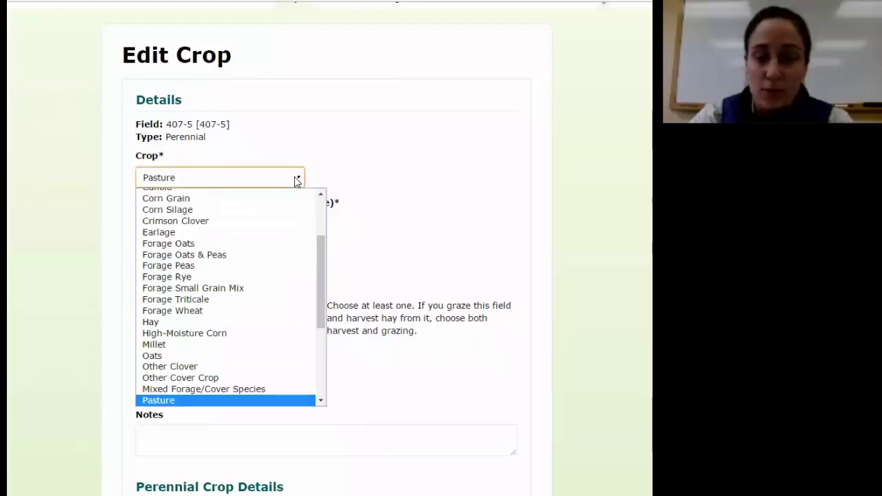
click(296, 179)
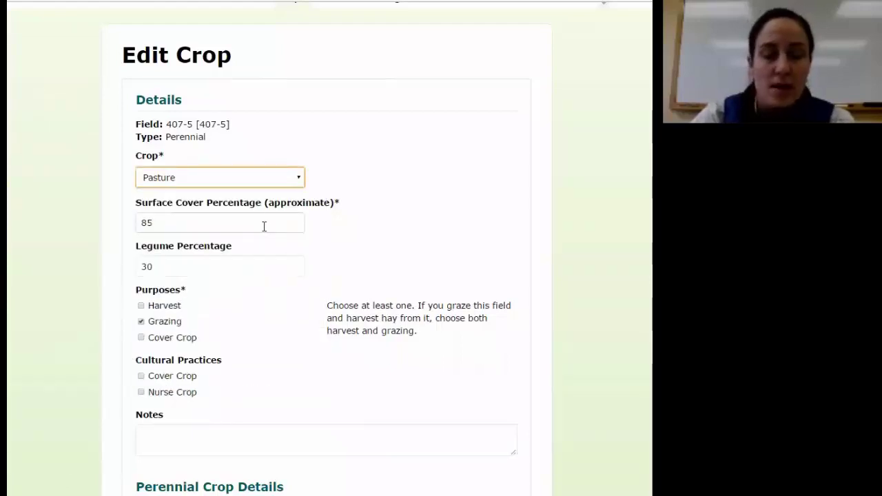
Step: Review the form's 40 P2O5, 60 K2O and 3000 lime recommendations, leaving nitrogen unchanged
scroll(234, 234, down, 1)
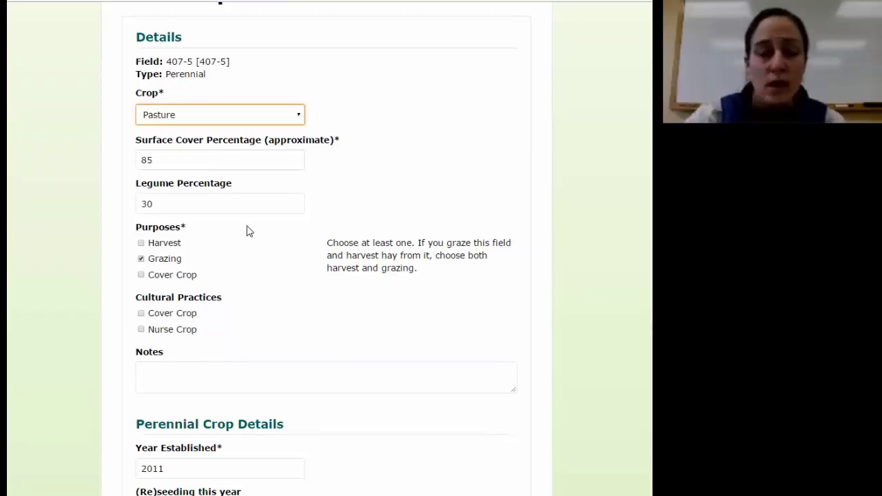
scroll(216, 259, down, 1)
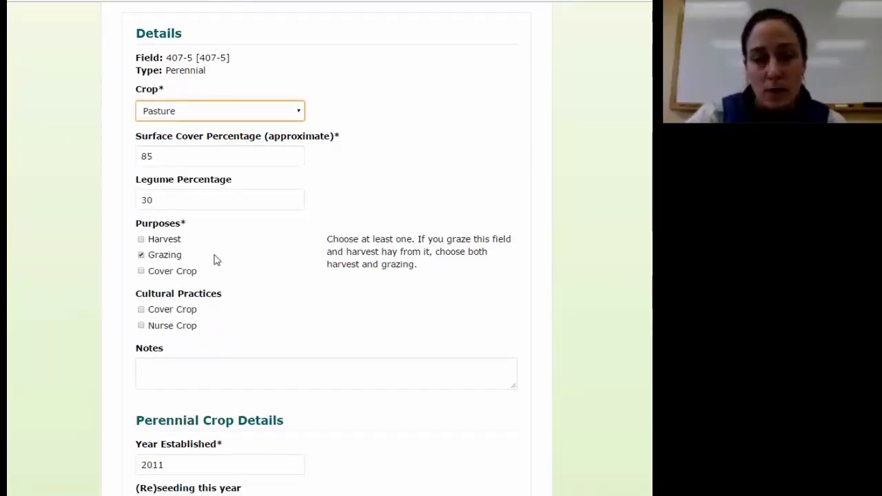
scroll(189, 213, down, 1)
scroll(231, 287, down, 1)
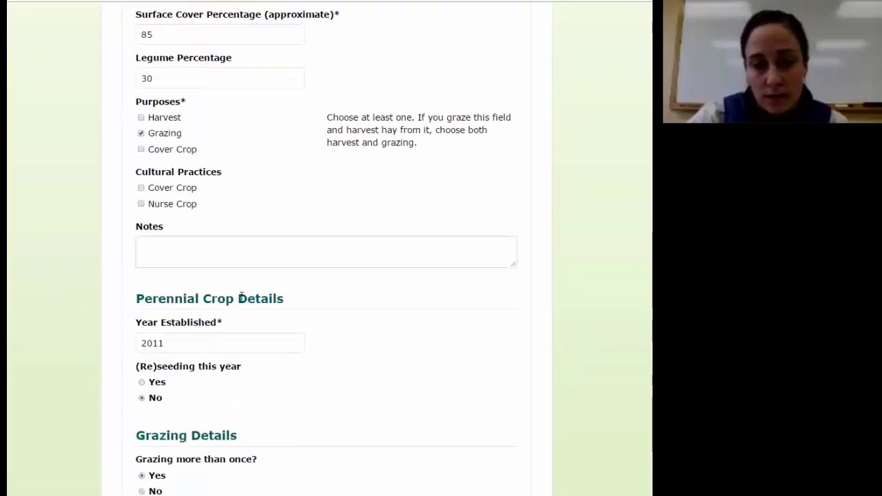
scroll(241, 298, down, 1)
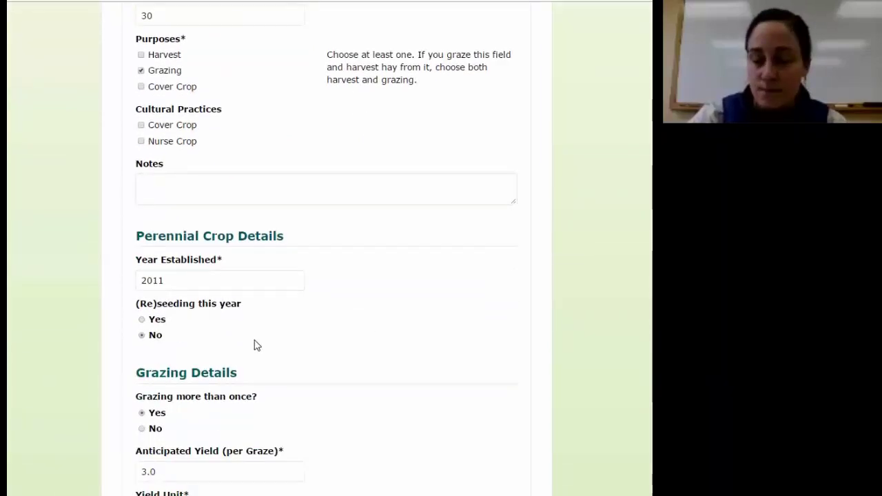
scroll(254, 345, down, 1)
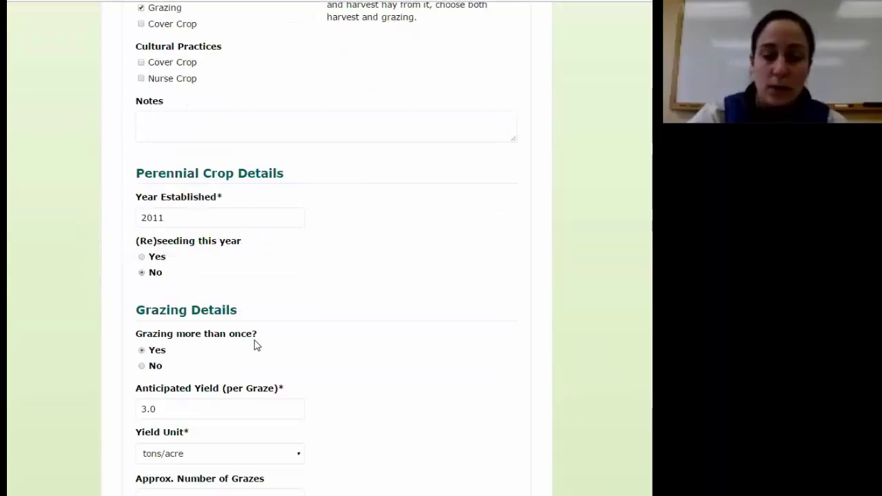
scroll(255, 343, down, 1)
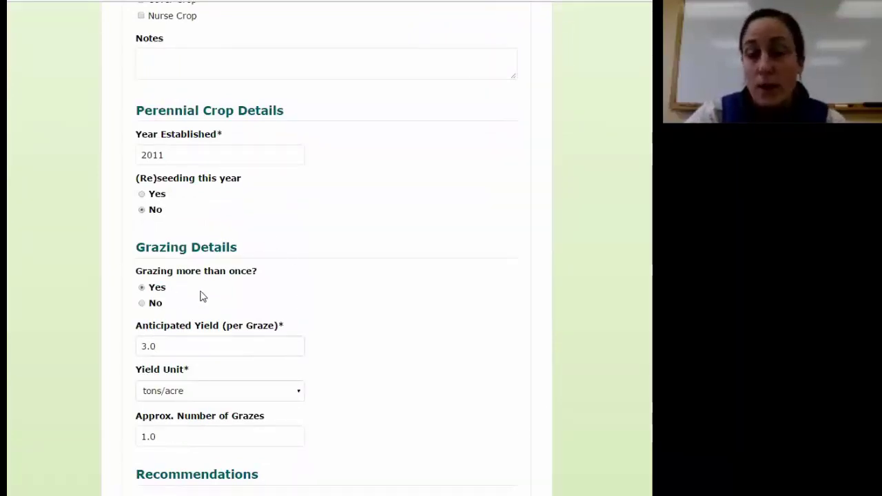
scroll(201, 296, down, 5)
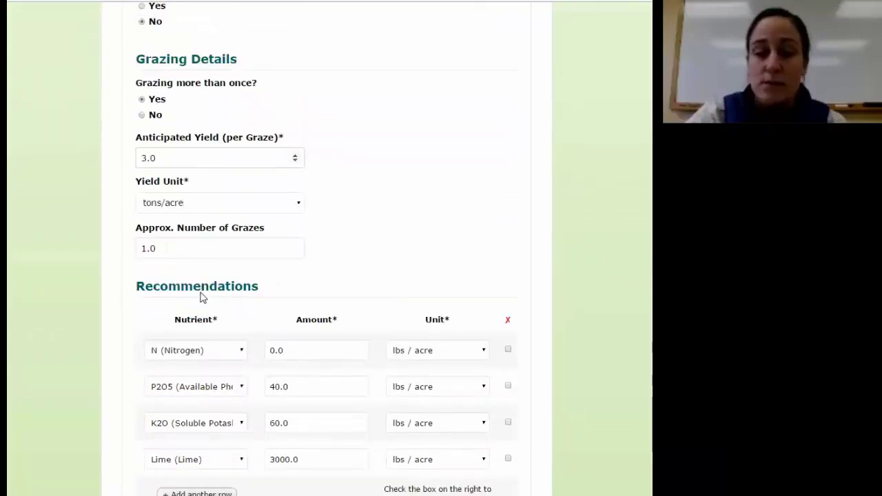
scroll(202, 296, down, 1)
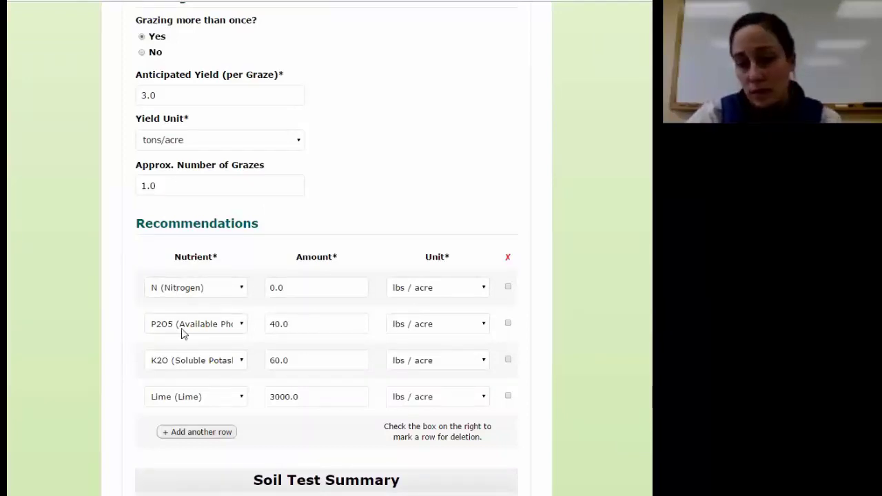
click(240, 288)
click(239, 288)
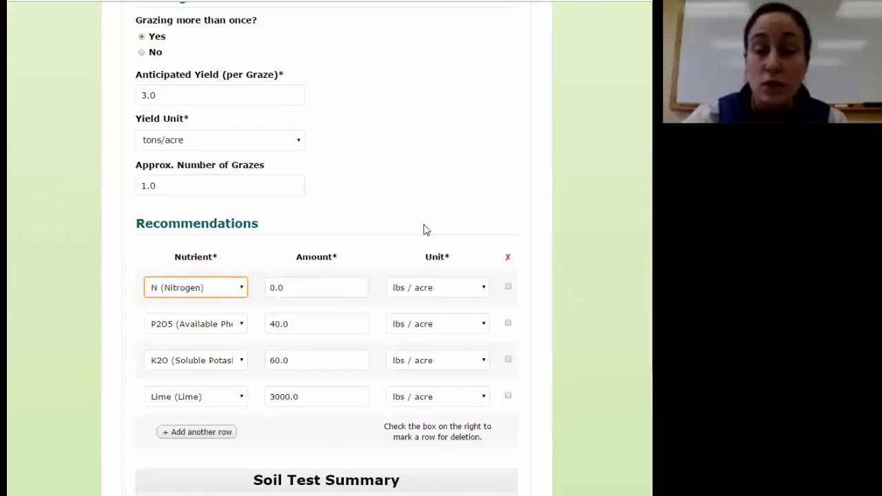
scroll(424, 230, up, 7)
scroll(423, 231, up, 3)
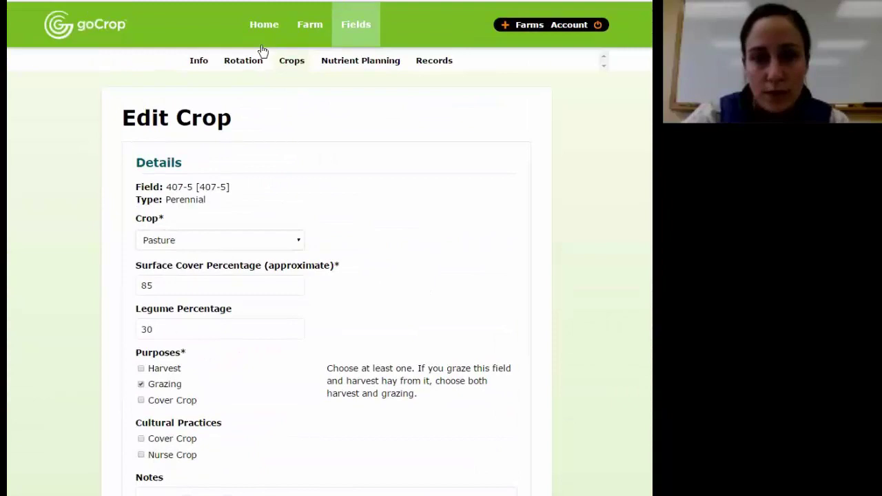
Step: Return to field 407-5's Crops list without saving the Pasture changes
click(294, 63)
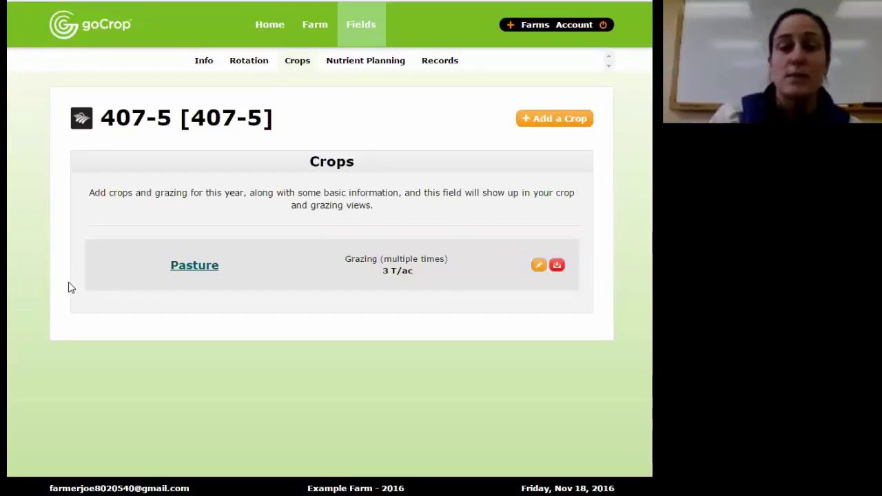
Step: On 407-5's Nutrient Planning page, edit the Manure from Grazing estimate (40 lactating, 4 dry cows)
click(369, 64)
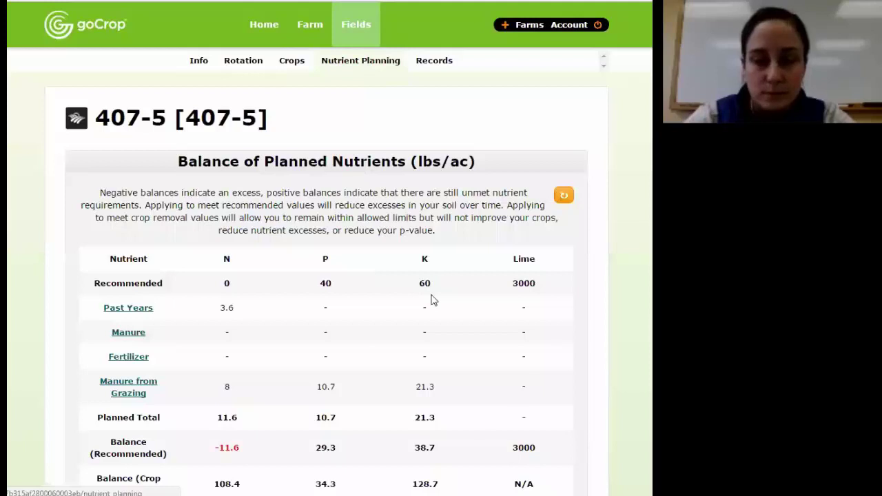
scroll(433, 300, down, 1)
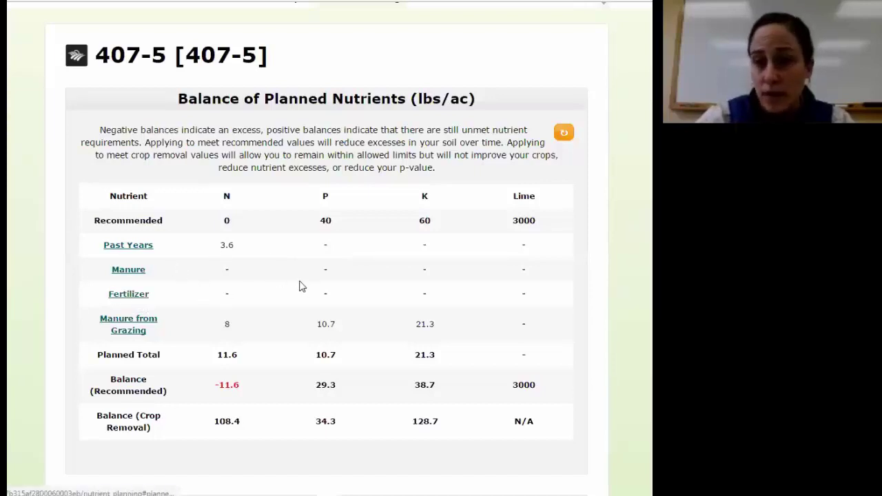
scroll(297, 286, down, 1)
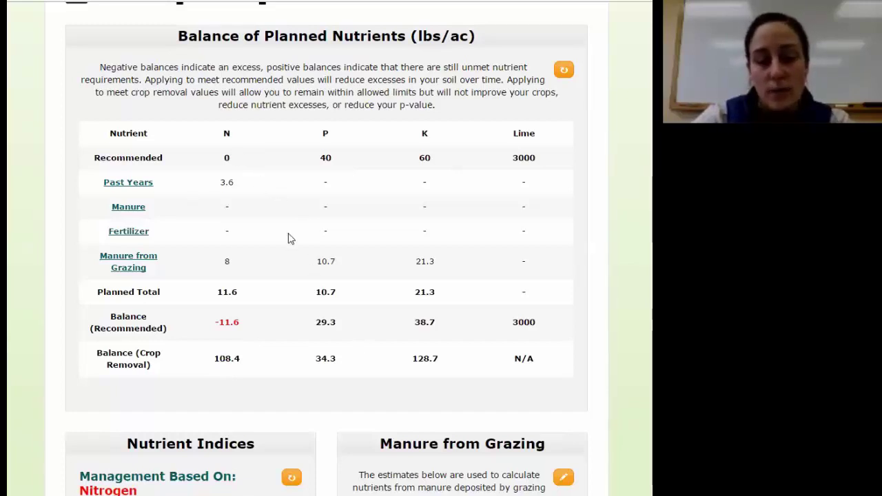
scroll(288, 238, down, 2)
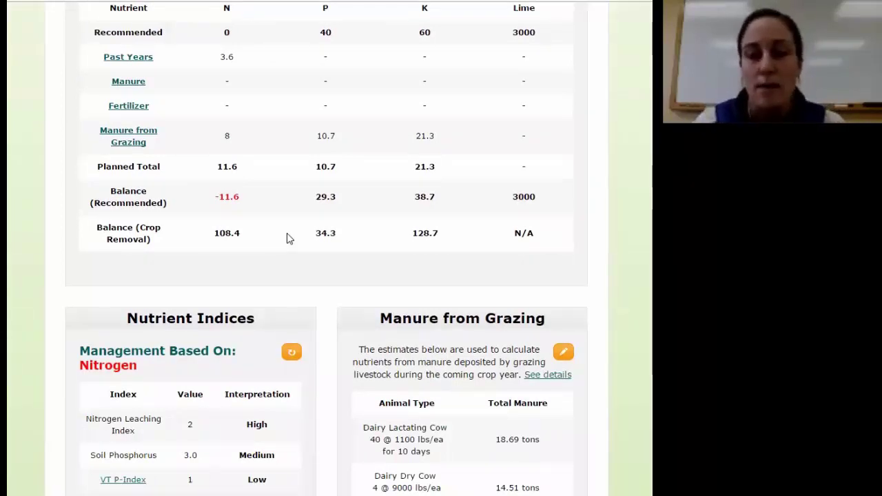
scroll(254, 351, down, 1)
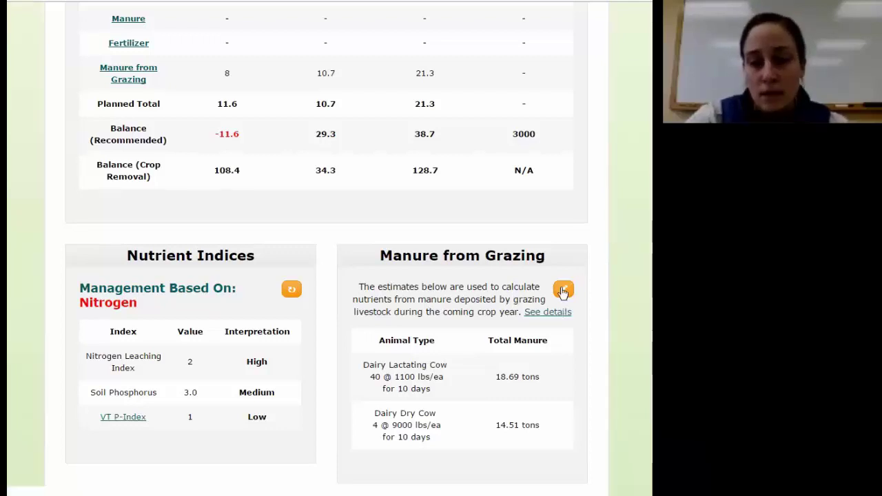
click(563, 290)
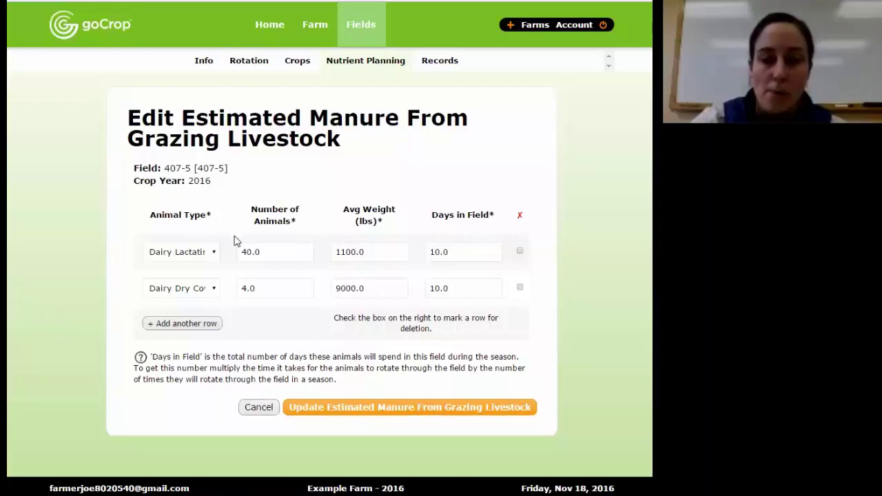
Step: Check the animal type choices, then cancel so grazing manure stays at 8 N, 10.7 P, 21.3 K
click(213, 253)
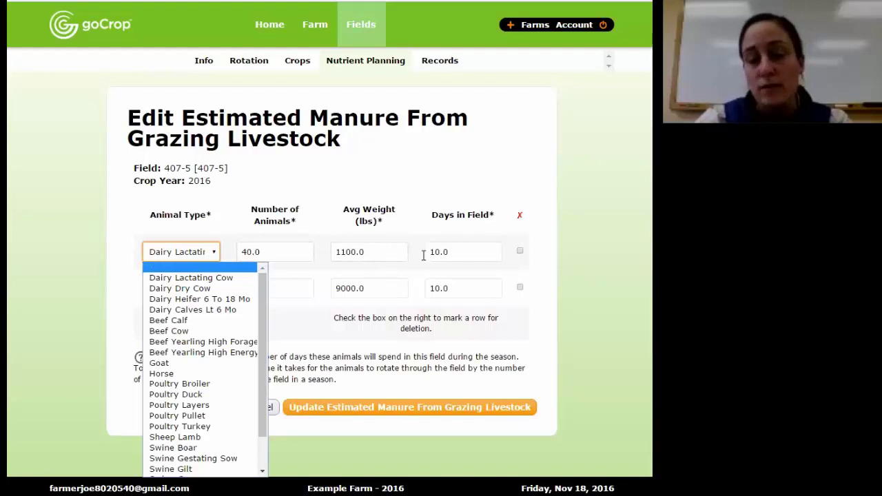
click(474, 171)
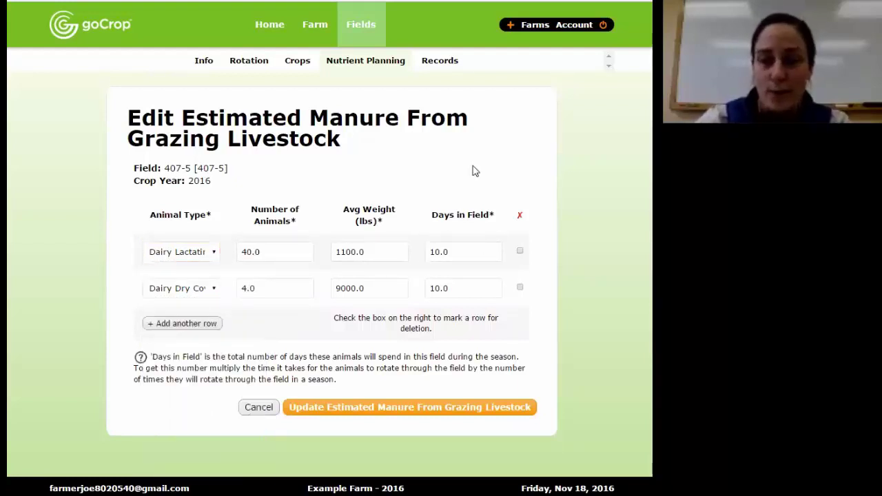
click(259, 408)
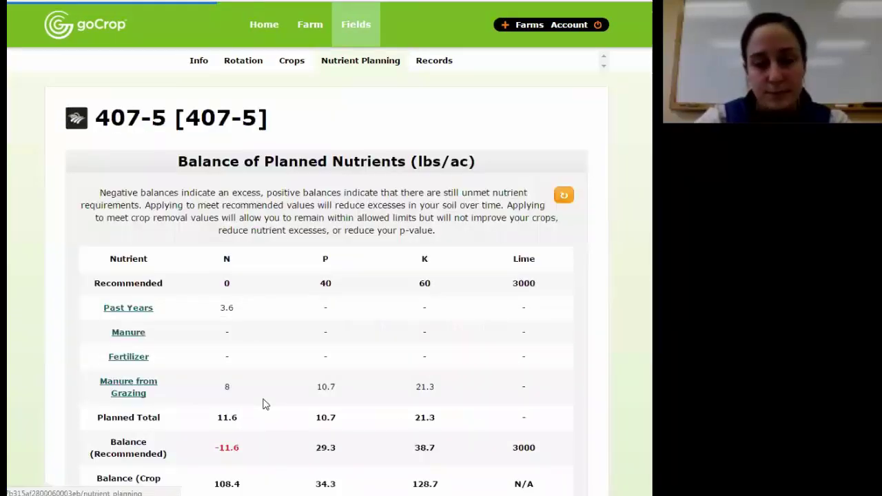
Step: Start a new planned manure application for field 407-5 dated Early Jun 2016
scroll(264, 403, down, 1)
scroll(264, 405, down, 5)
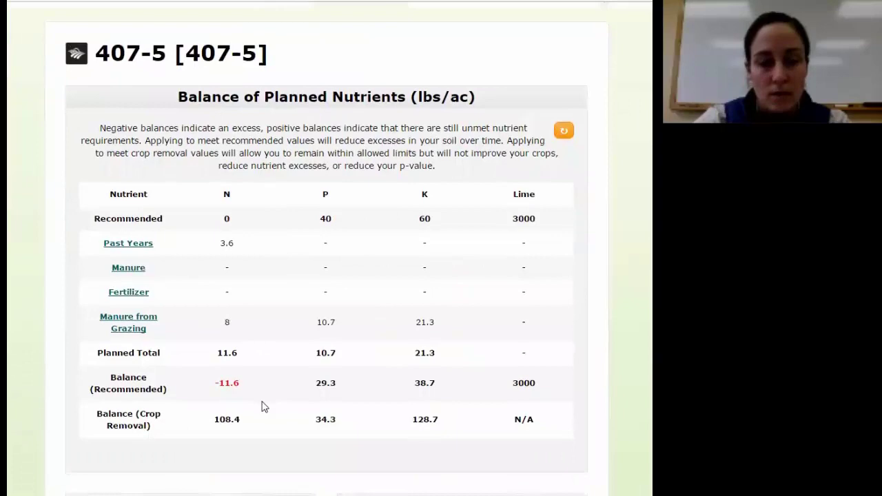
scroll(261, 406, down, 2)
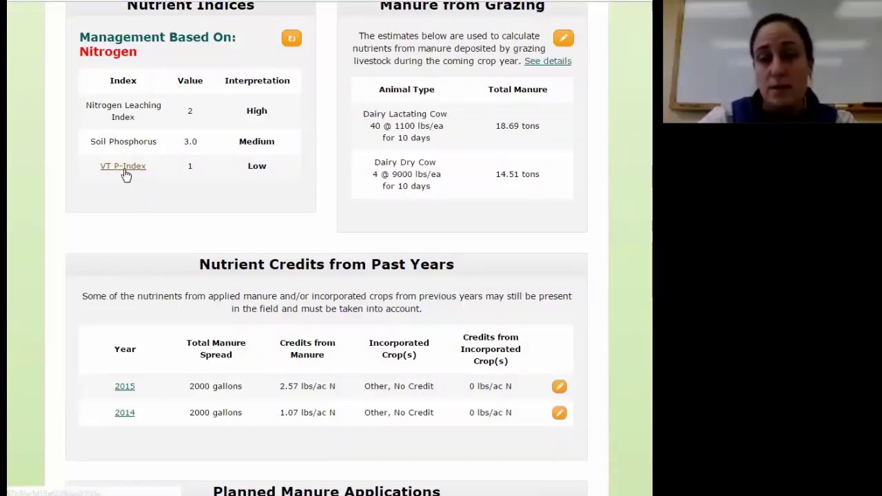
scroll(193, 178, down, 5)
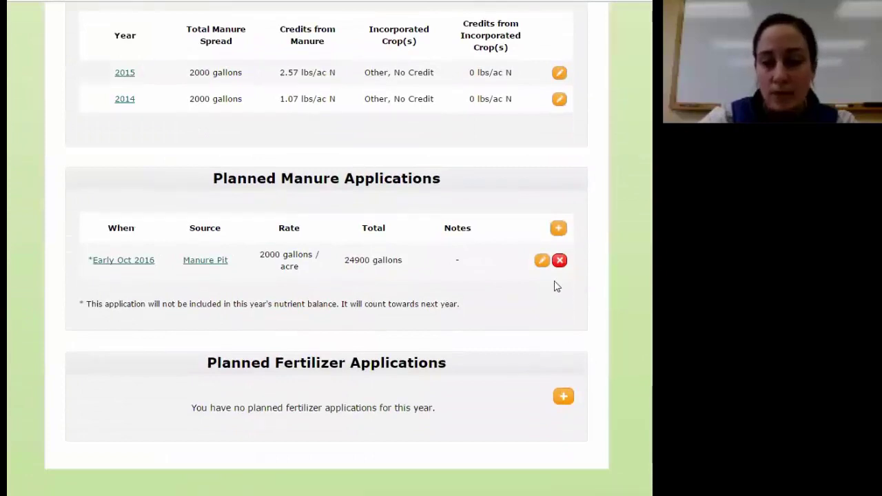
click(558, 228)
click(169, 193)
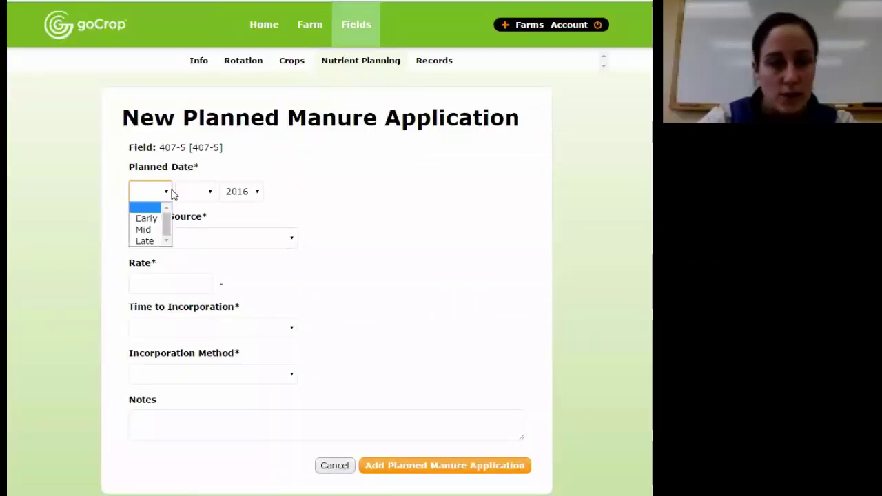
click(146, 219)
click(206, 192)
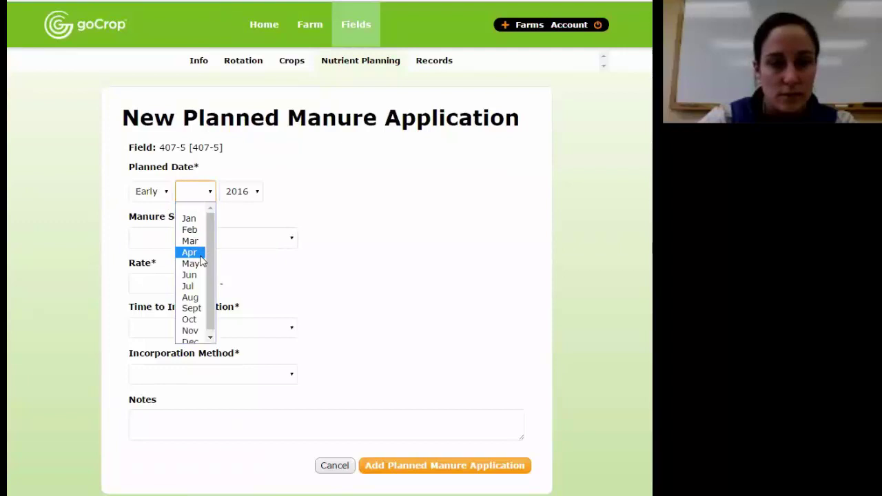
key(Escape)
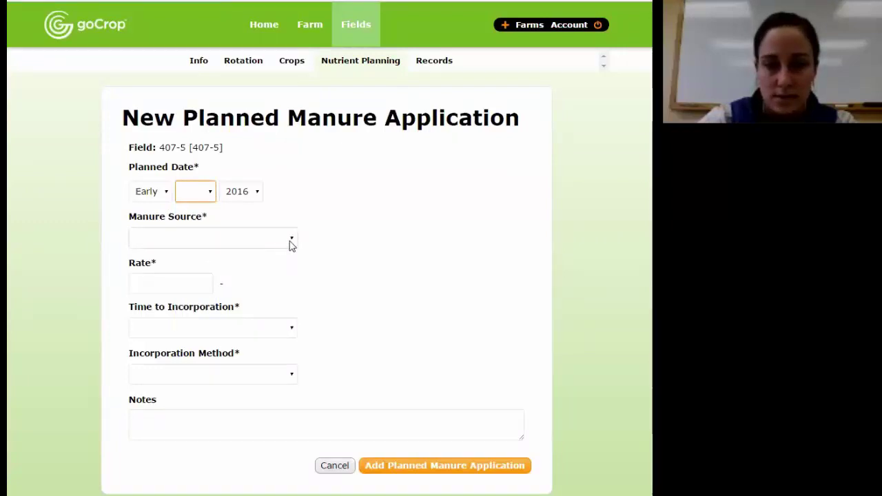
click(290, 244)
Step: Set source Manure Pit, 6000 gallons/acre, not incorporated, method N/A, and save the application
click(262, 264)
click(175, 284)
text(6)
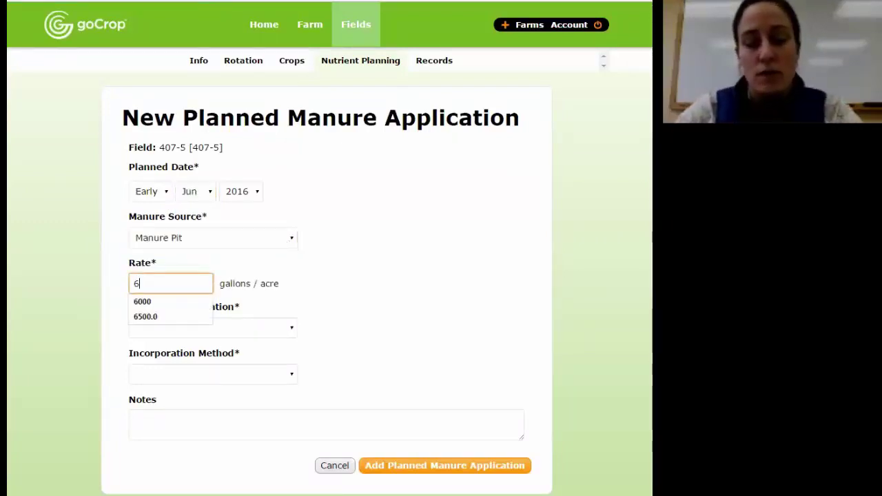
text(000)
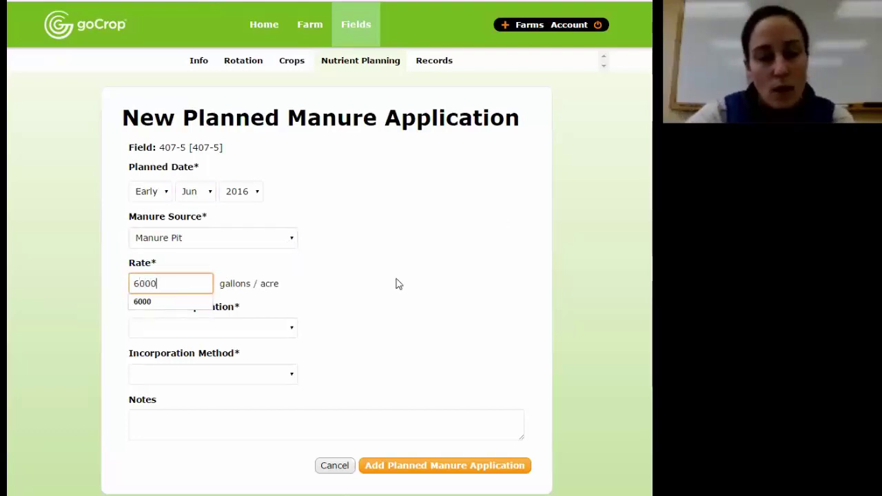
click(235, 334)
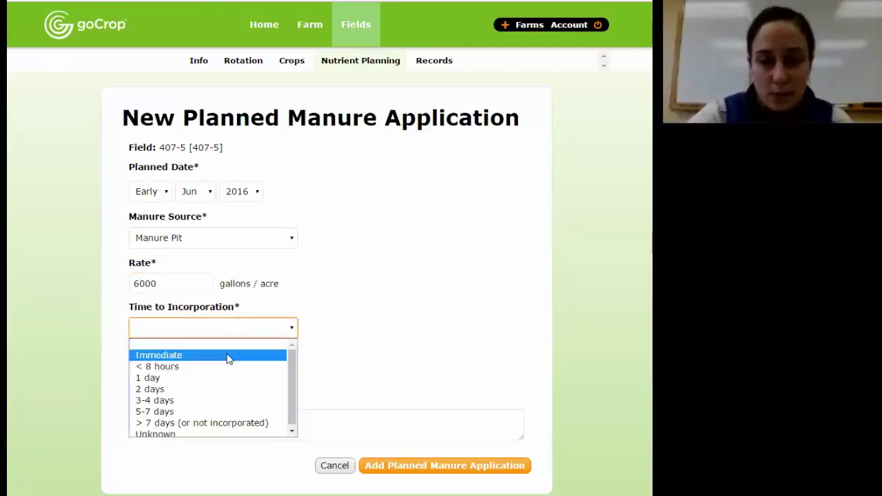
click(238, 423)
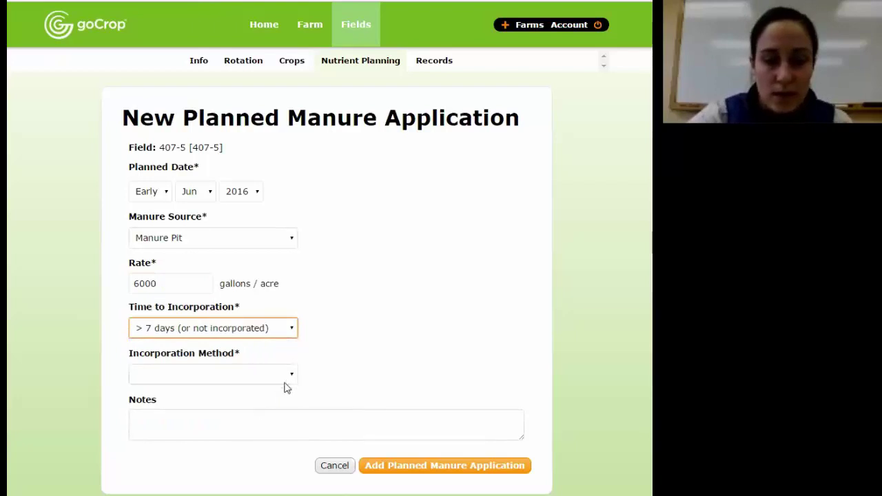
click(284, 378)
click(269, 403)
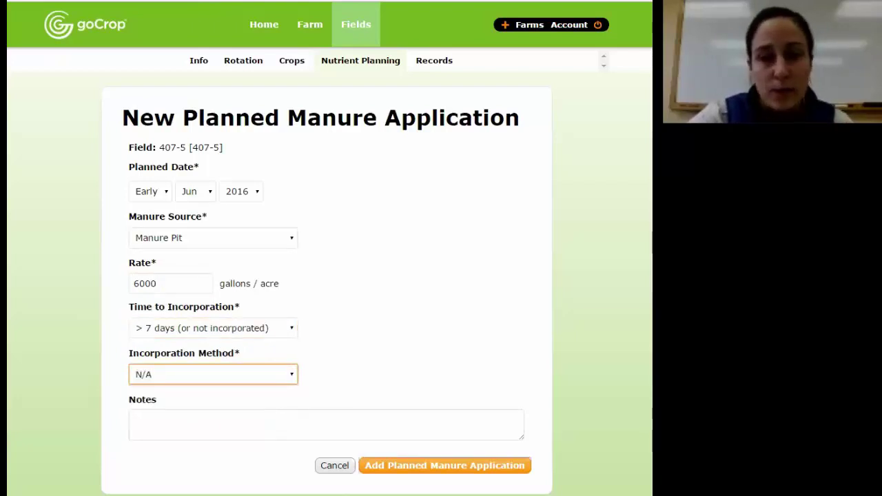
click(445, 466)
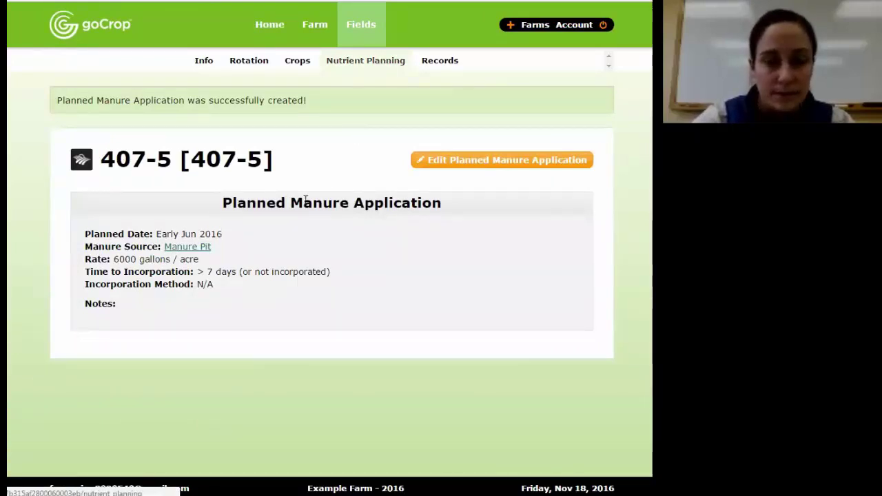
Step: Review field 407-5's balance, now including manure's 30.9 N, 28.8 P, 84.6 K, then return to top
scroll(305, 203, down, 1)
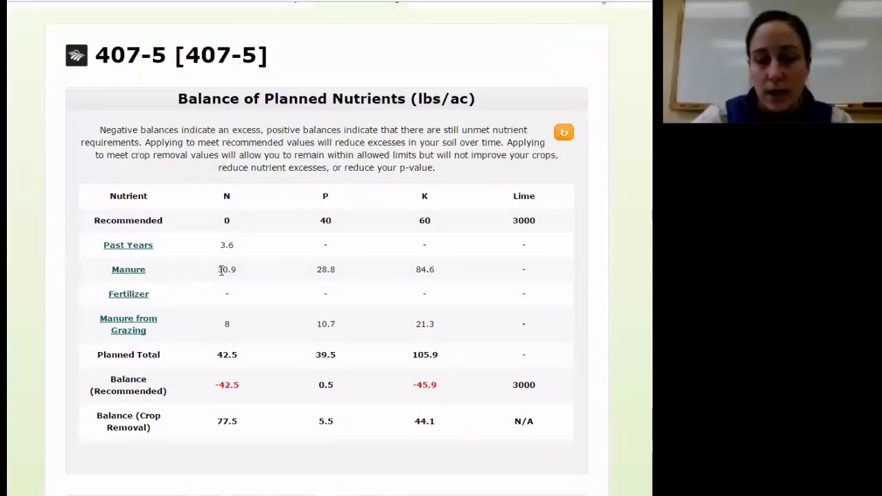
scroll(245, 272, down, 5)
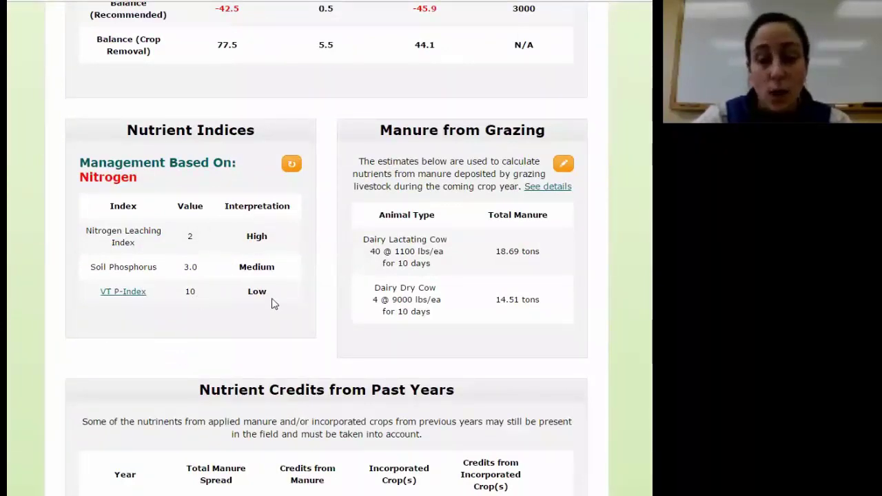
scroll(272, 303, down, 5)
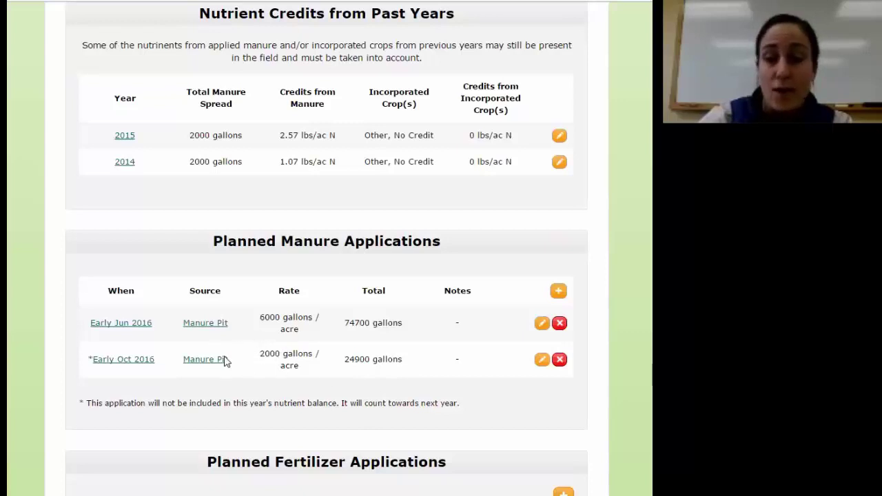
scroll(347, 388, down, 3)
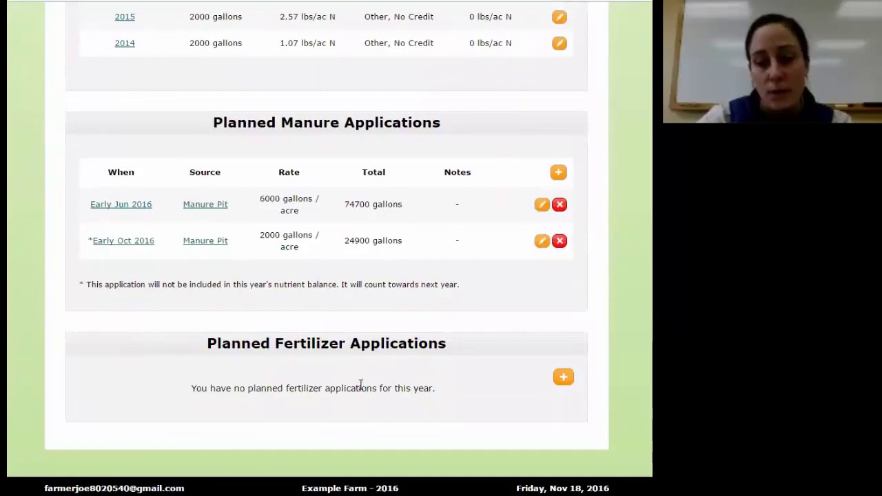
scroll(360, 385, up, 10)
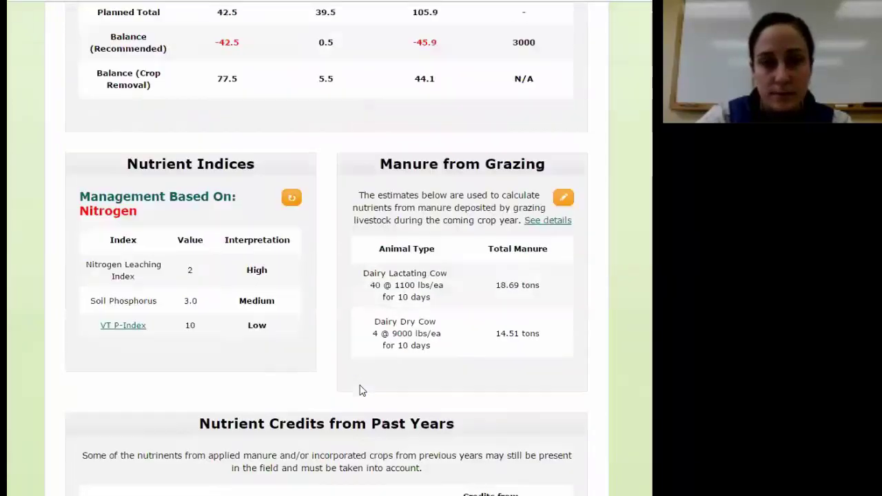
scroll(360, 389, up, 3)
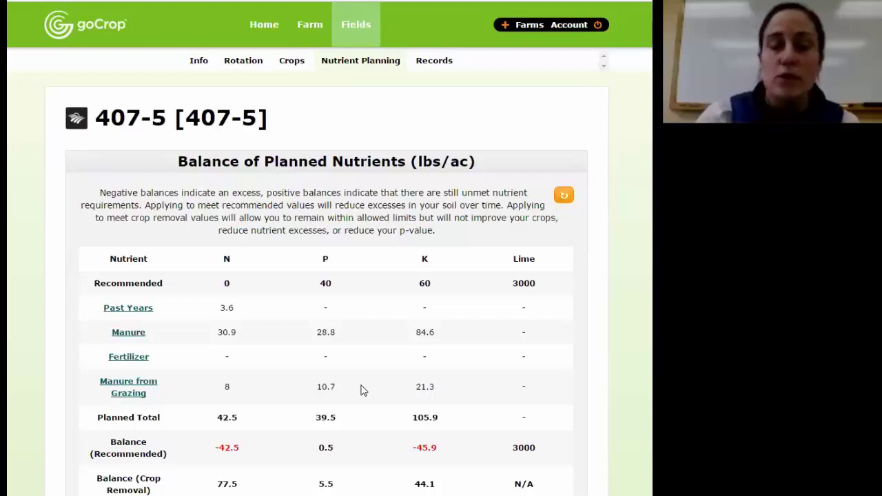
Step: Go to field 407-5's Records and begin a new Manure application record
click(442, 74)
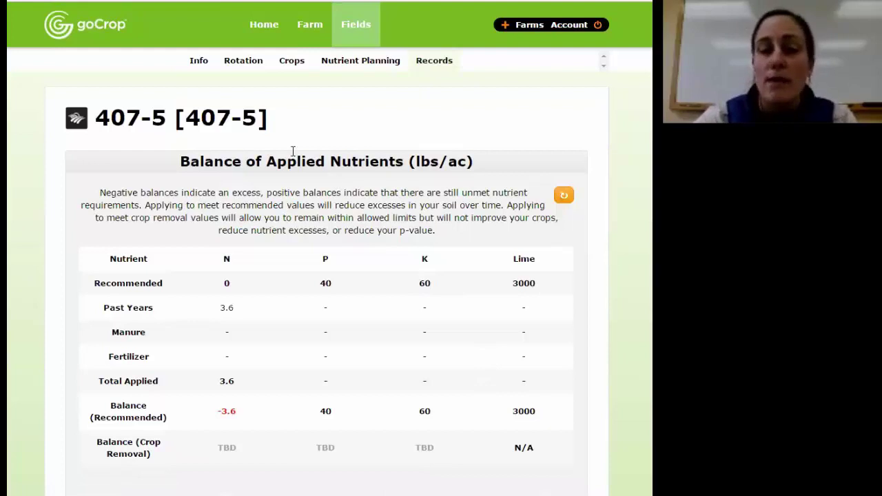
scroll(351, 275, down, 1)
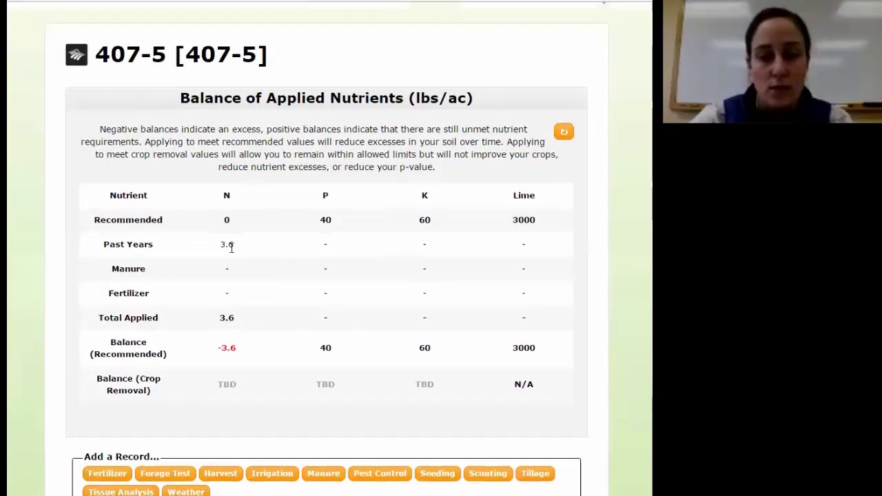
scroll(230, 248, down, 3)
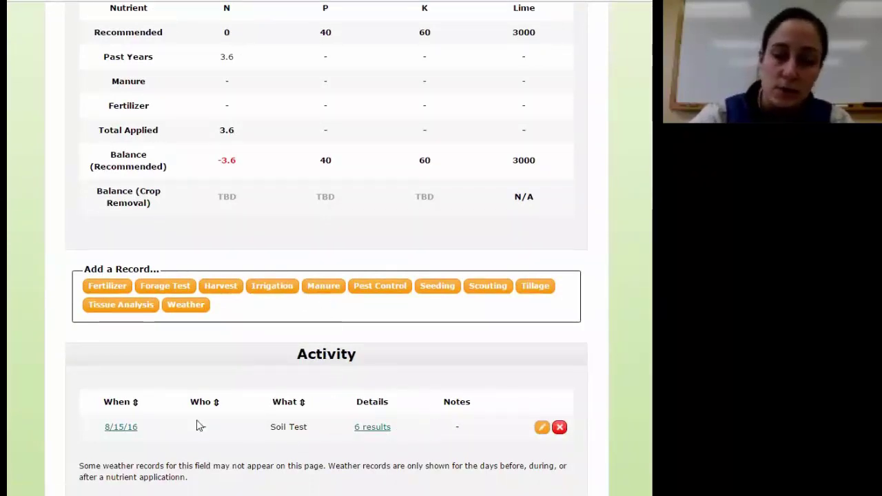
click(324, 286)
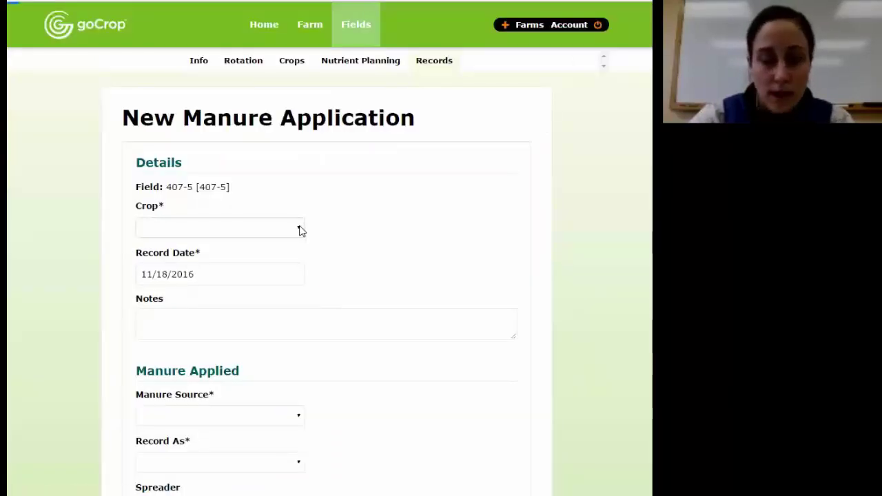
Step: Set the manure record's crop to Pasture and its date to 06/07/2016
click(301, 231)
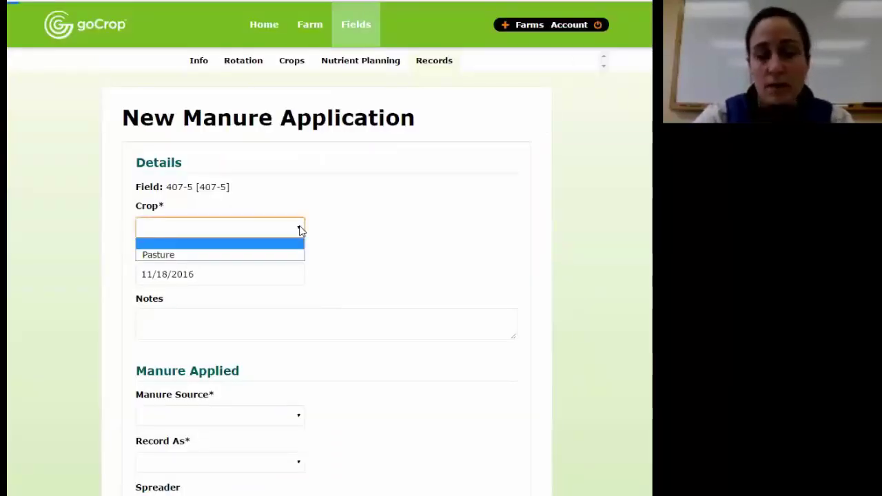
click(243, 255)
click(295, 276)
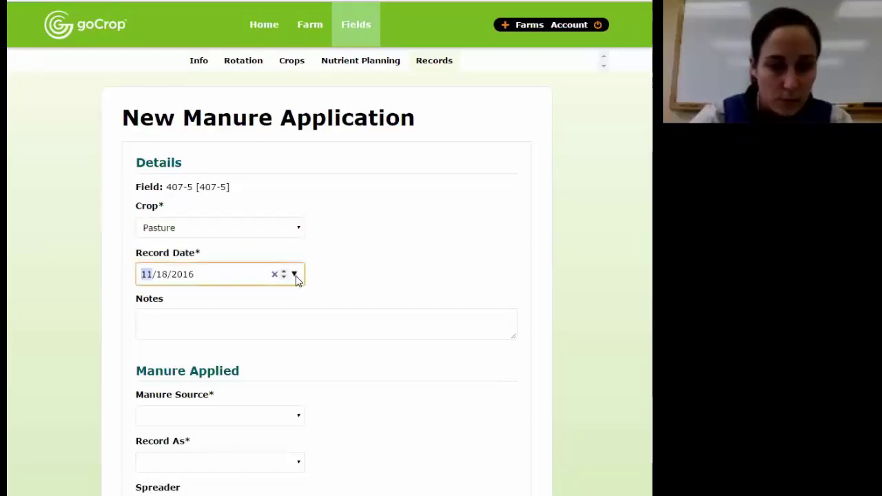
click(296, 276)
click(238, 298)
click(238, 298)
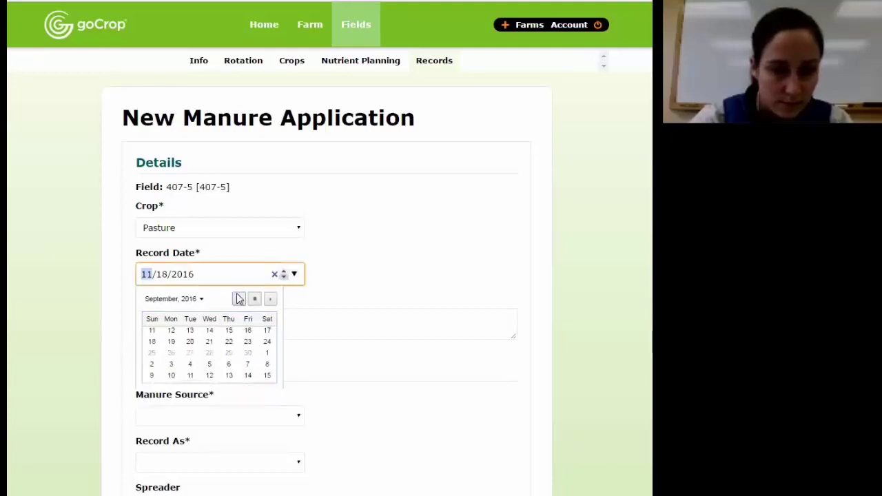
click(239, 298)
click(239, 298)
click(239, 299)
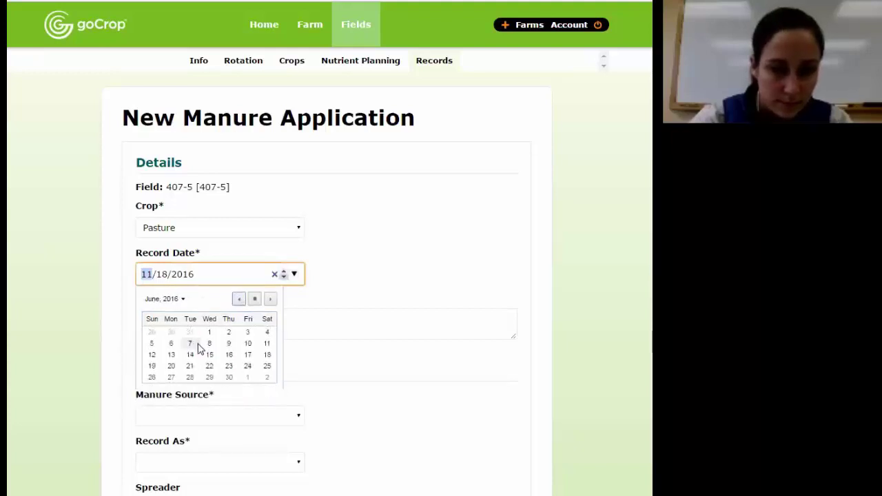
click(191, 344)
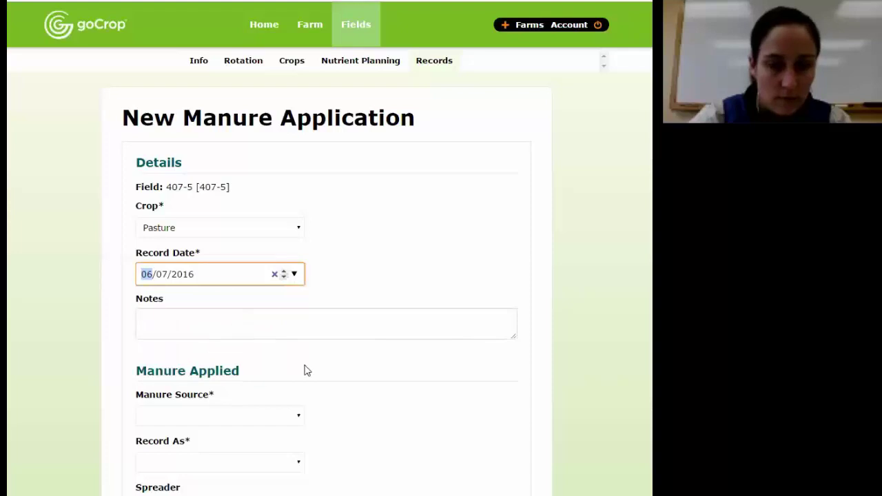
Step: Choose Manure Pit as source and record a rate of 2000 gallons/acre
scroll(303, 369, down, 2)
click(299, 289)
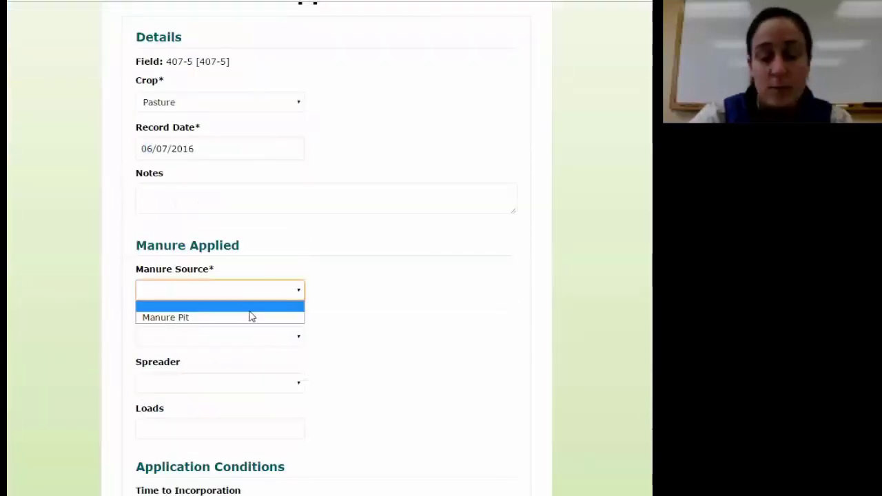
click(247, 318)
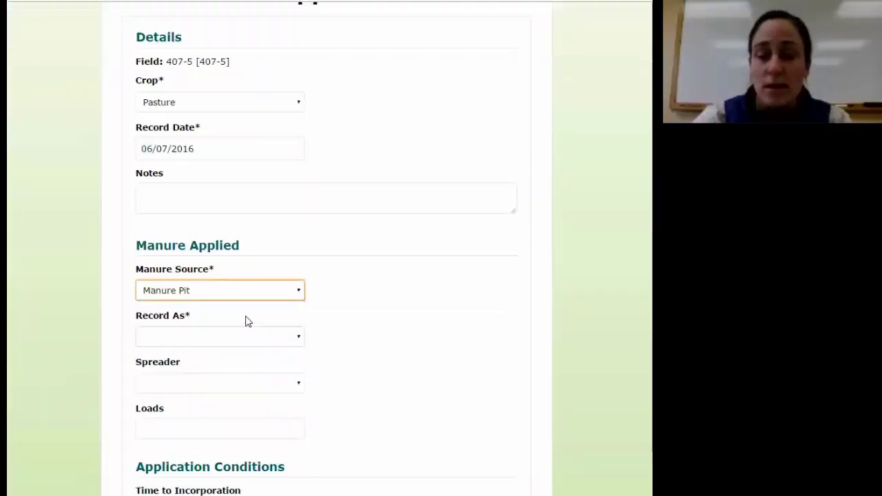
scroll(362, 329, down, 2)
click(300, 276)
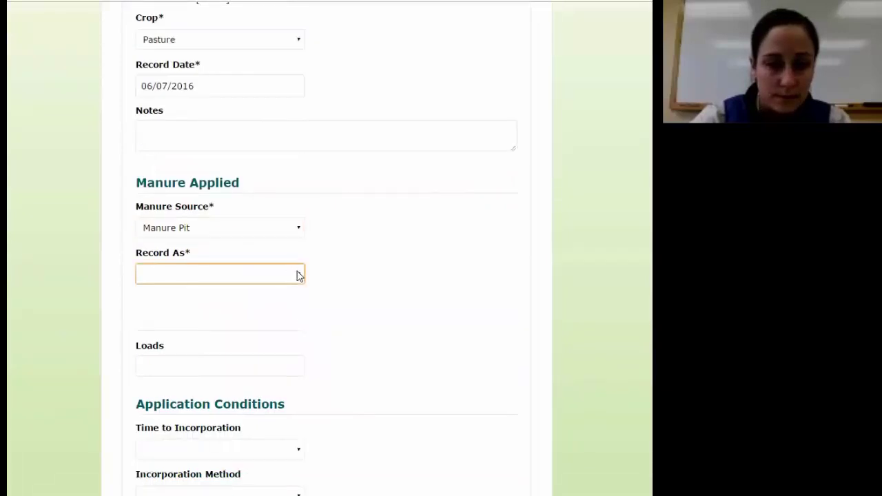
click(251, 299)
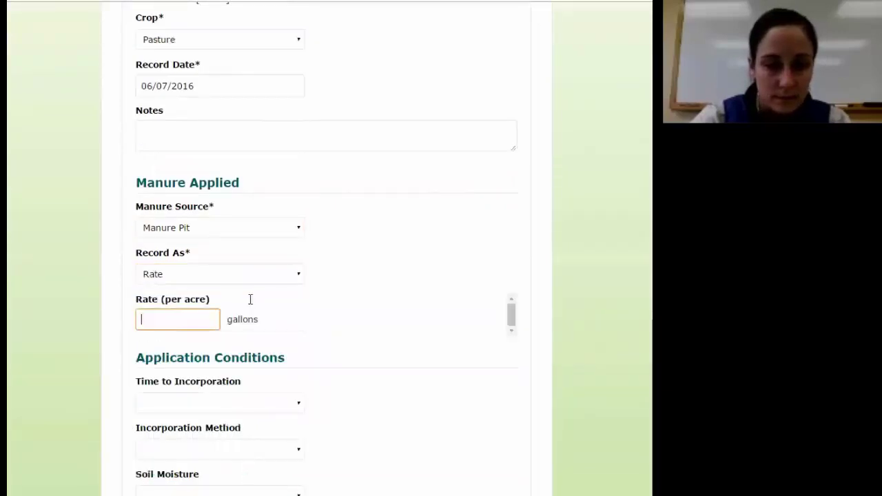
text(20)
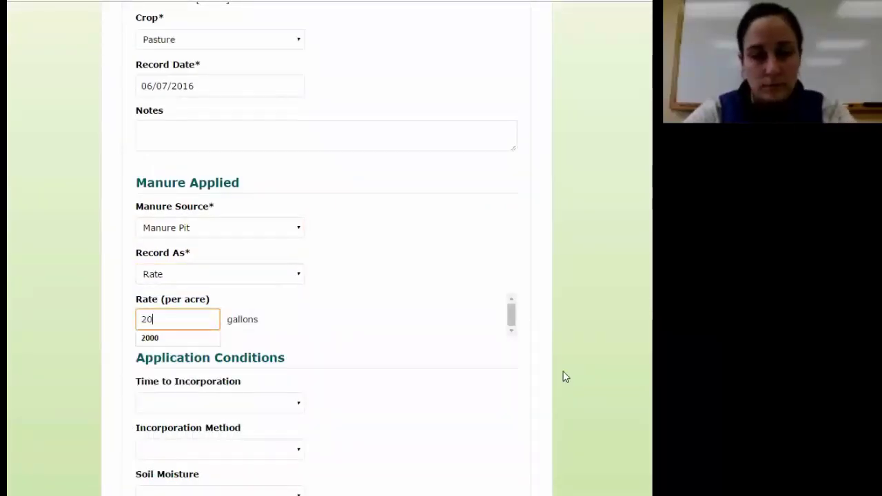
text(00)
click(459, 315)
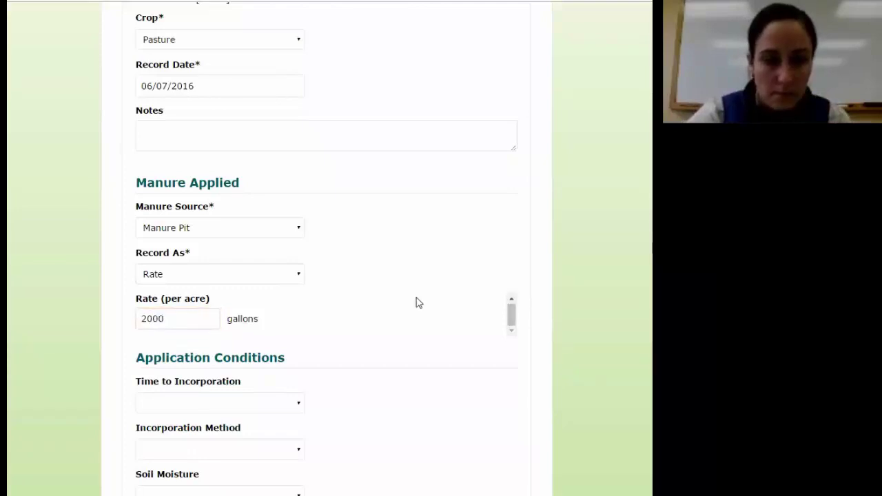
Step: Set time to incorporation to more than 7 days and incorporation method to N/A
click(301, 404)
click(262, 374)
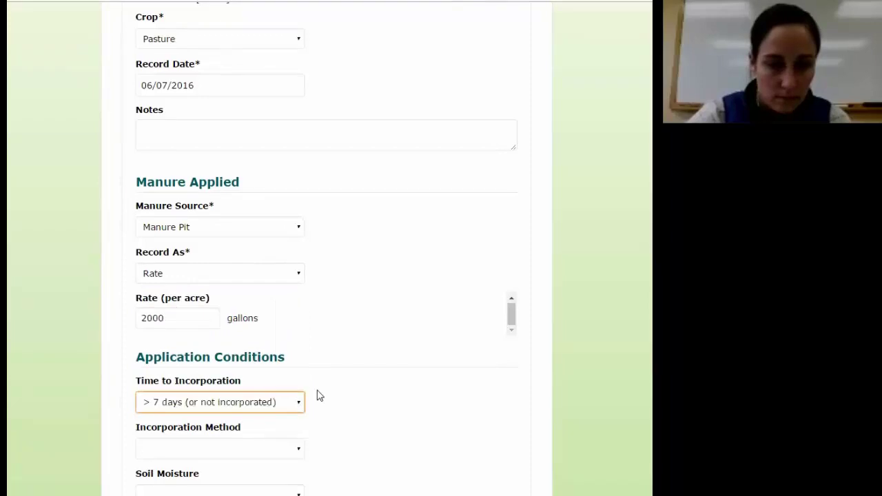
scroll(317, 395, down, 2)
click(300, 325)
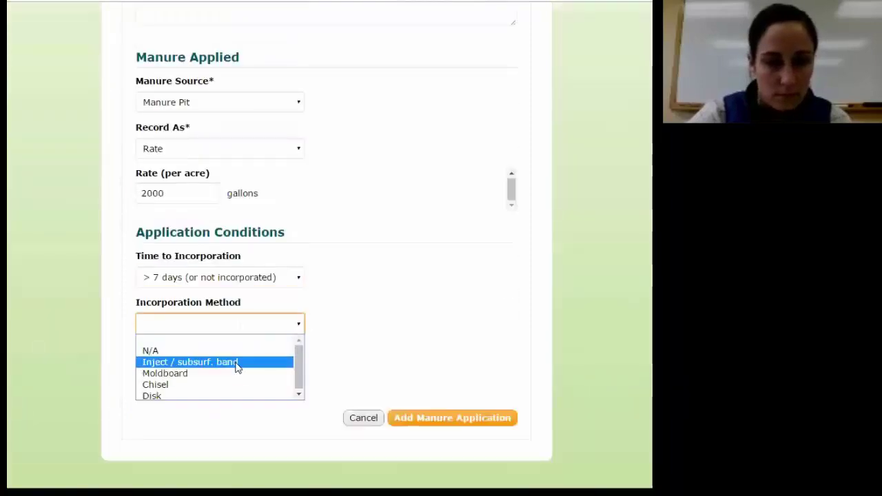
click(206, 351)
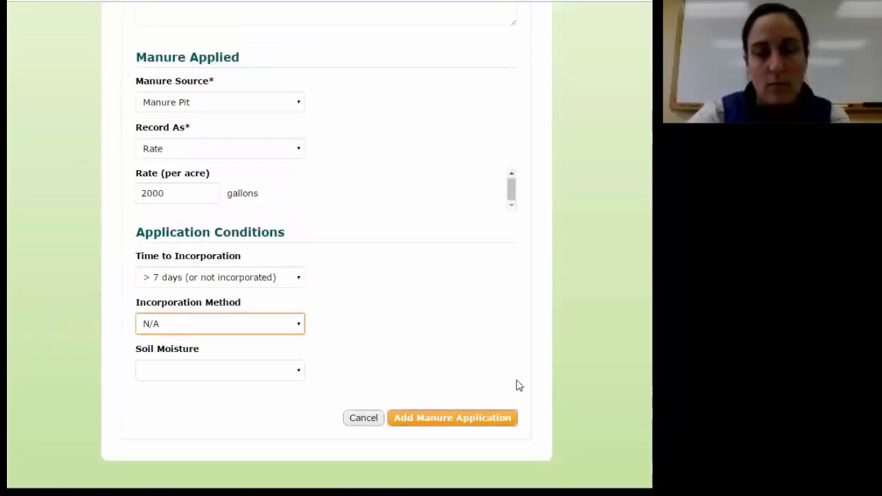
Step: Submit the manure application, resolving the soil moisture error by choosing Slightly Moist
click(511, 418)
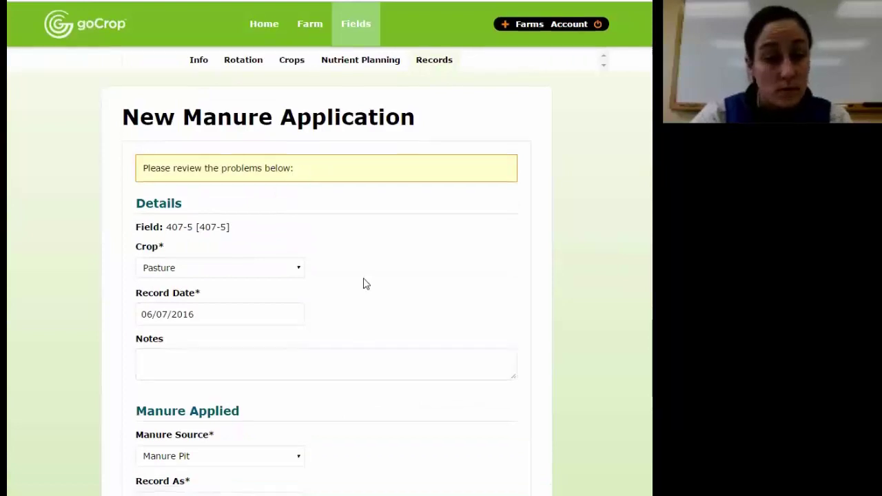
scroll(366, 284, down, 2)
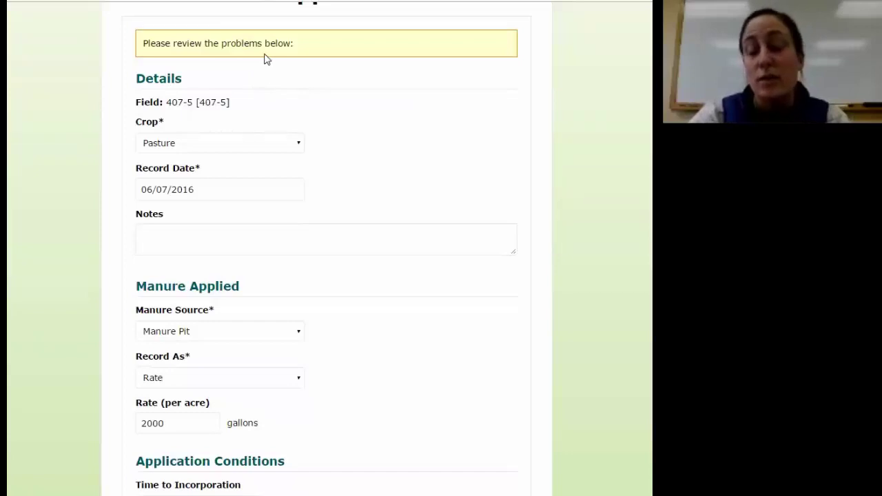
scroll(404, 245, down, 3)
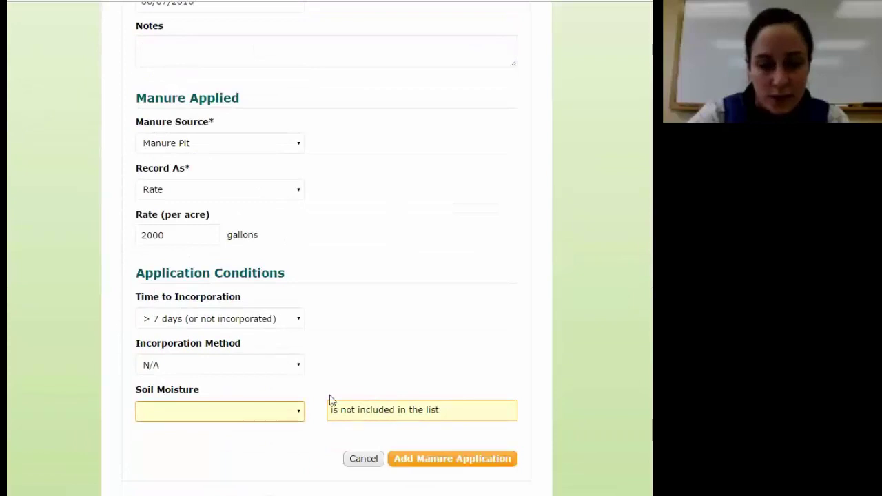
click(301, 413)
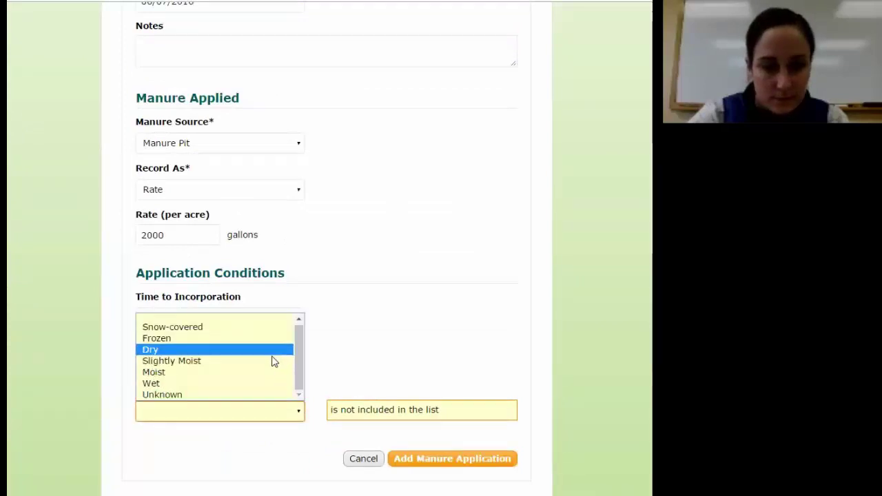
click(274, 360)
click(453, 458)
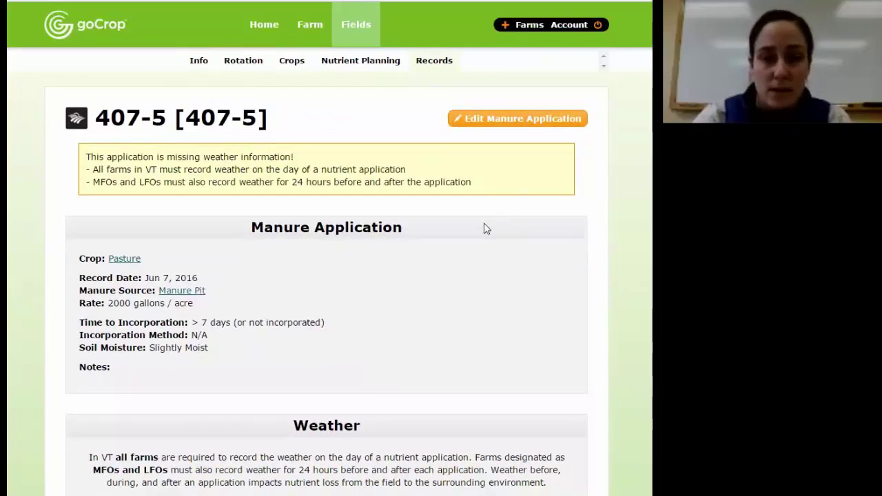
scroll(482, 314, down, 1)
scroll(480, 315, down, 2)
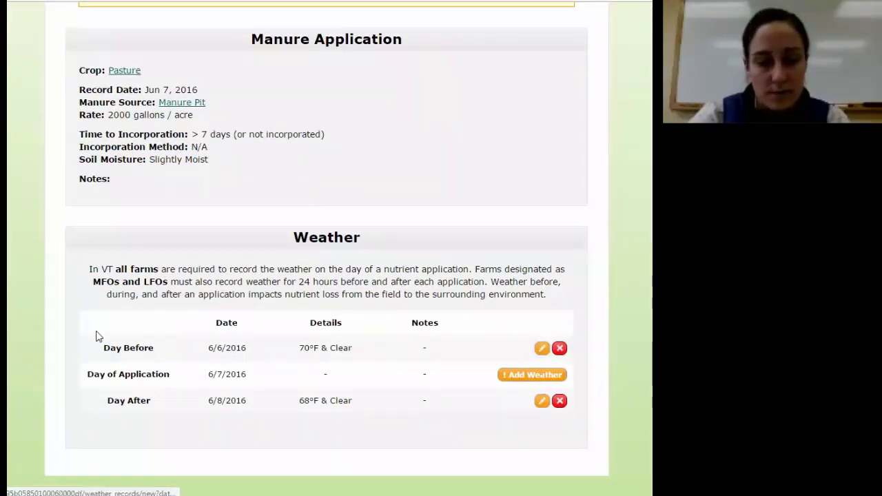
Step: Add a 6/7/2016 weather record for field 407-5: 60°F, Clear skies, no precipitation
click(527, 378)
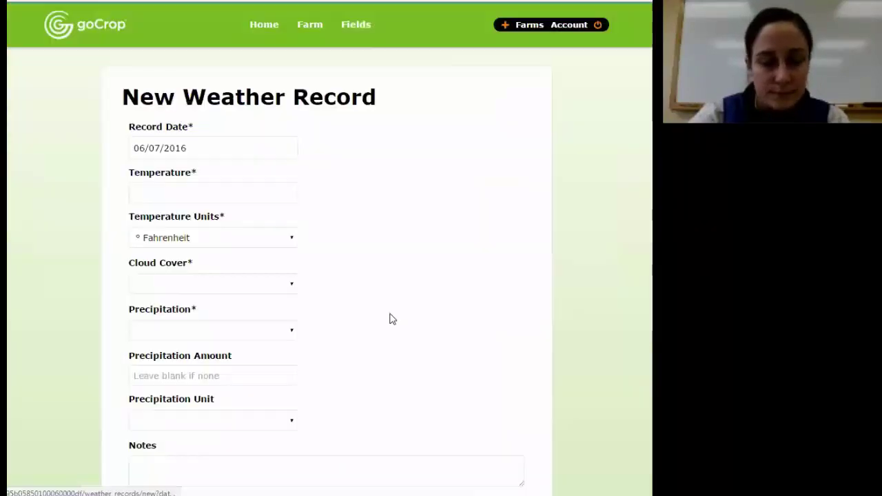
click(255, 193)
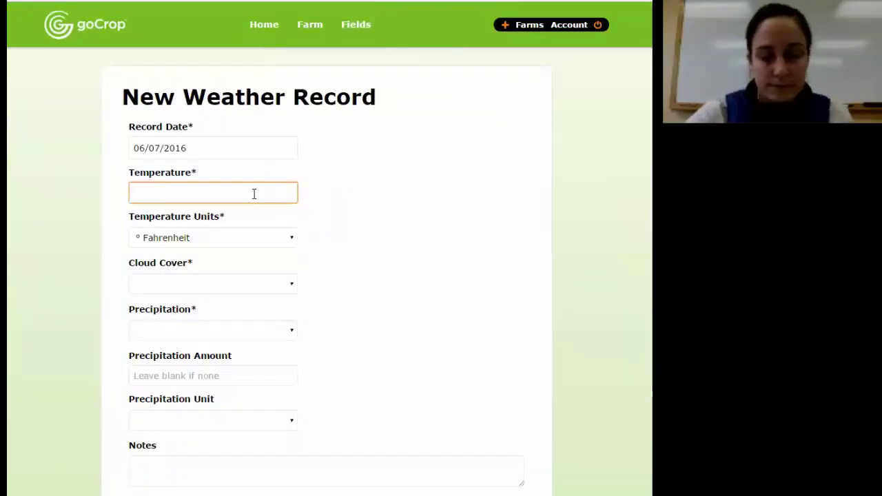
text(60)
click(293, 282)
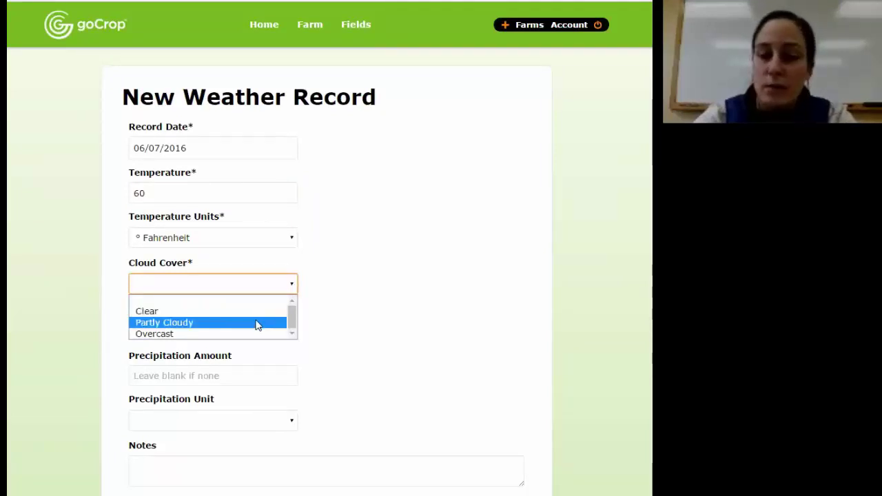
key(Escape)
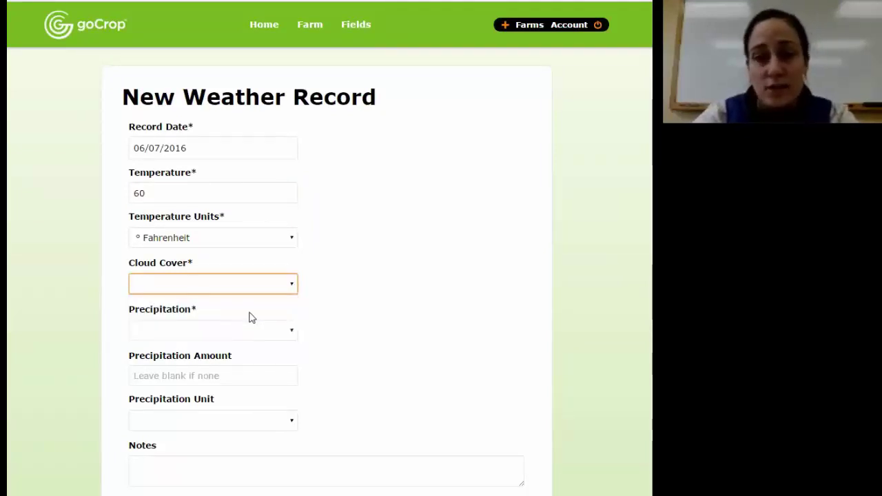
click(291, 332)
click(273, 355)
scroll(296, 358, down, 4)
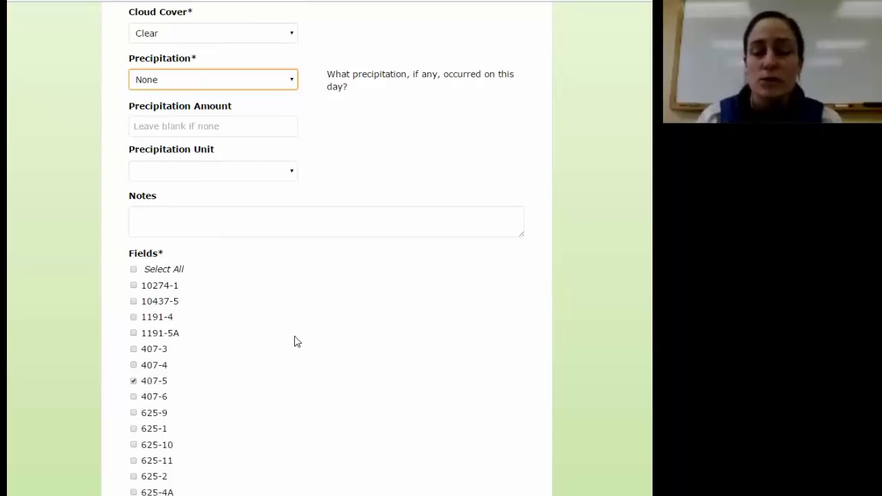
scroll(330, 303, down, 2)
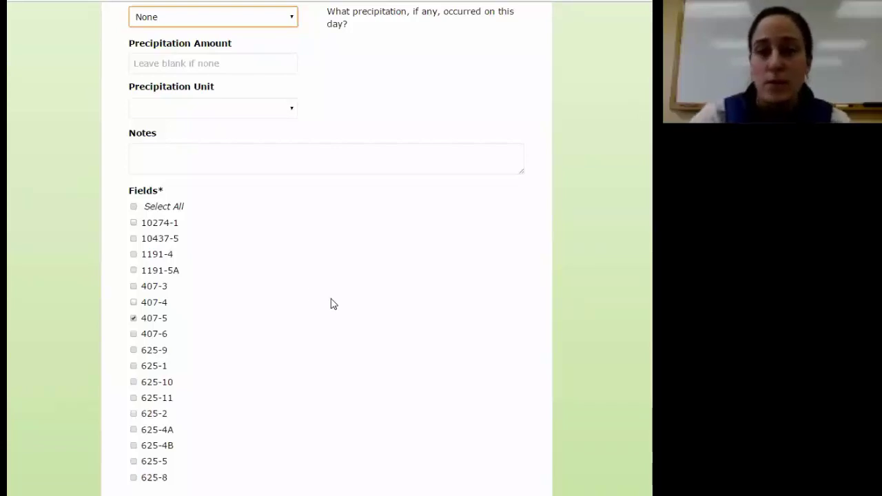
scroll(311, 292, down, 3)
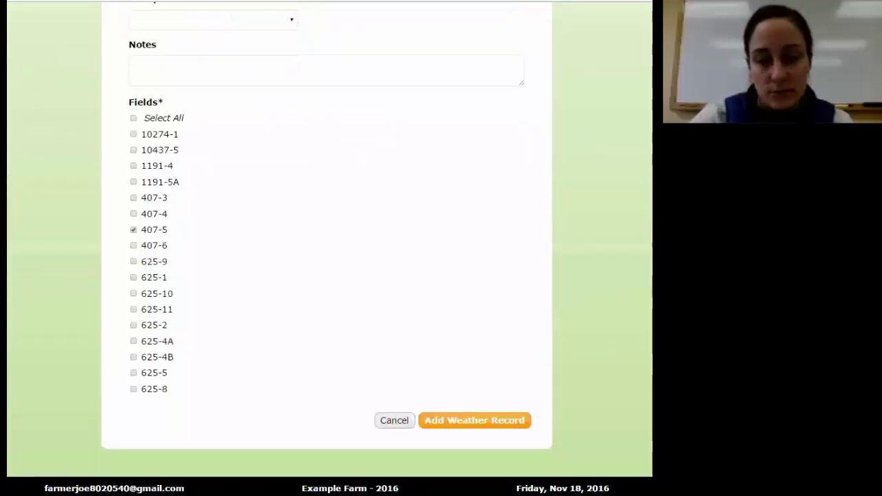
click(512, 421)
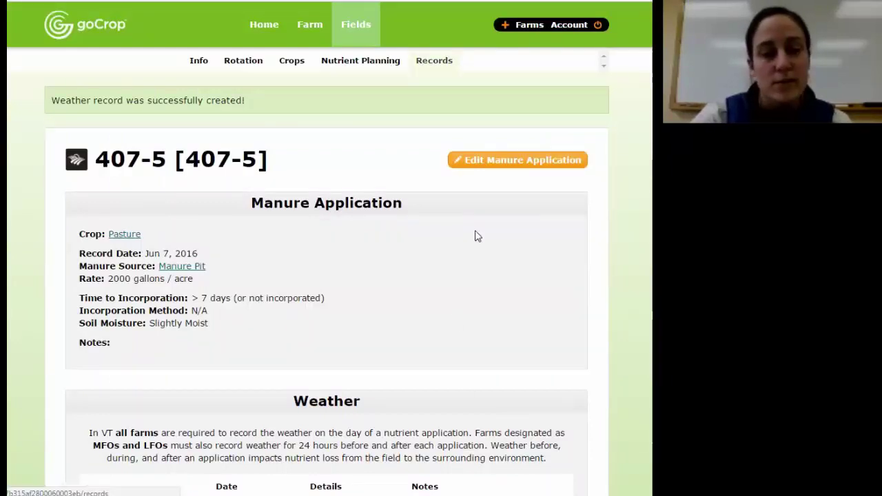
Step: Check the Activity table for the 6/7/16 manure application among 6/6–6/8 weather records
scroll(453, 319, down, 10)
scroll(454, 319, down, 3)
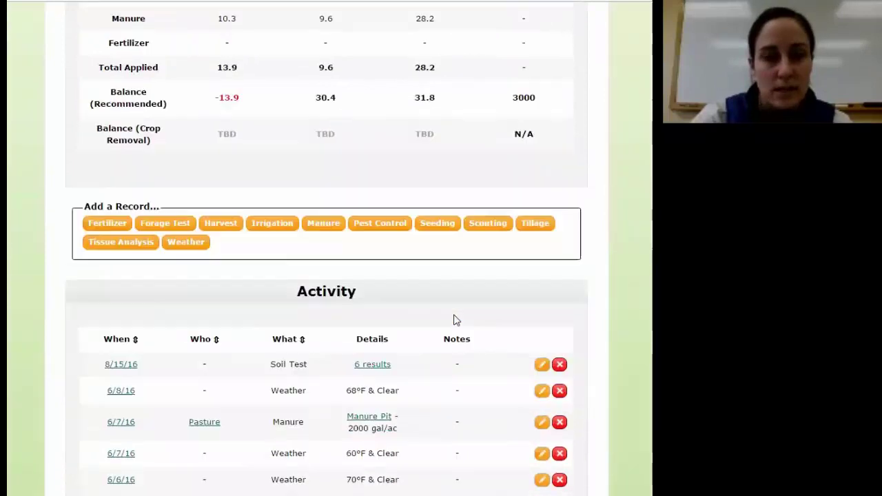
scroll(364, 237, up, 1)
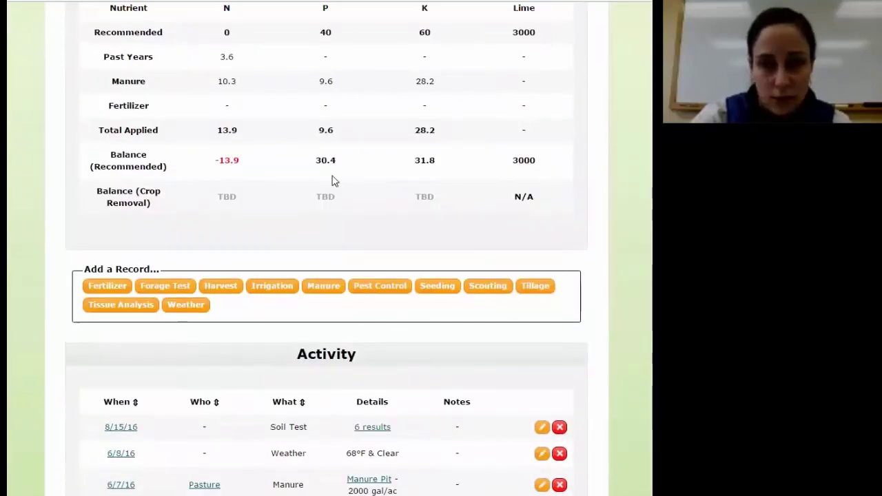
scroll(331, 180, down, 3)
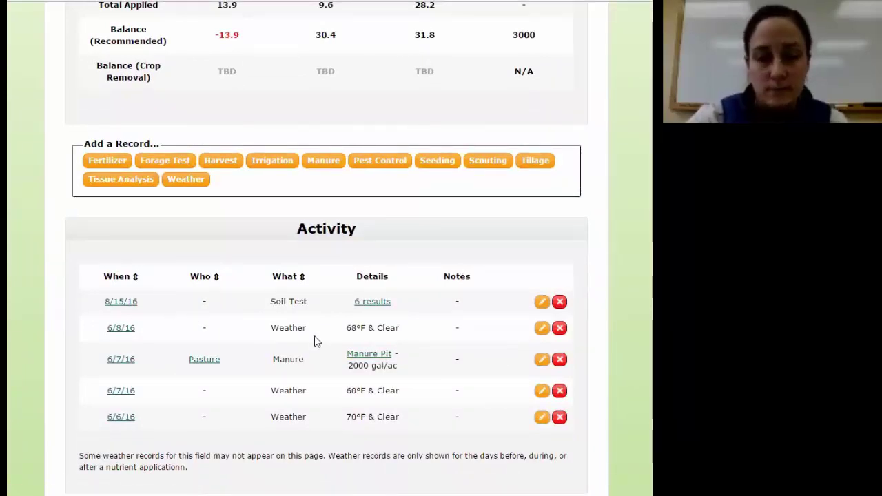
scroll(315, 341, down, 2)
mouse_move(208, 494)
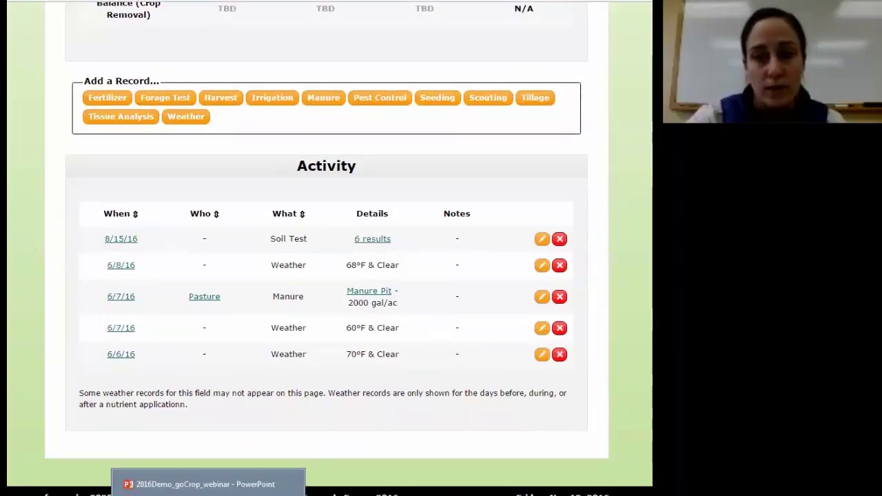
Step: Present the Mobile Recordkeeping slide full screen and advance to the Back Field and Recent Activity screens
key(alt+Tab)
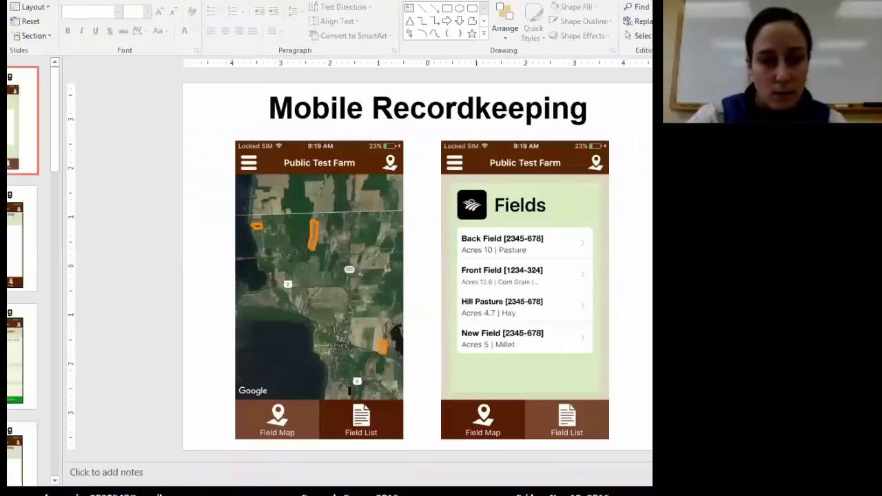
click(578, 491)
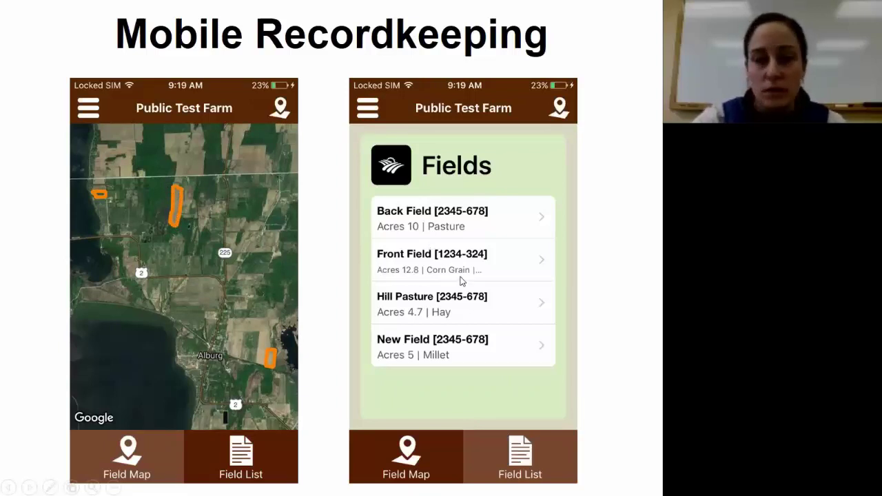
key(Right)
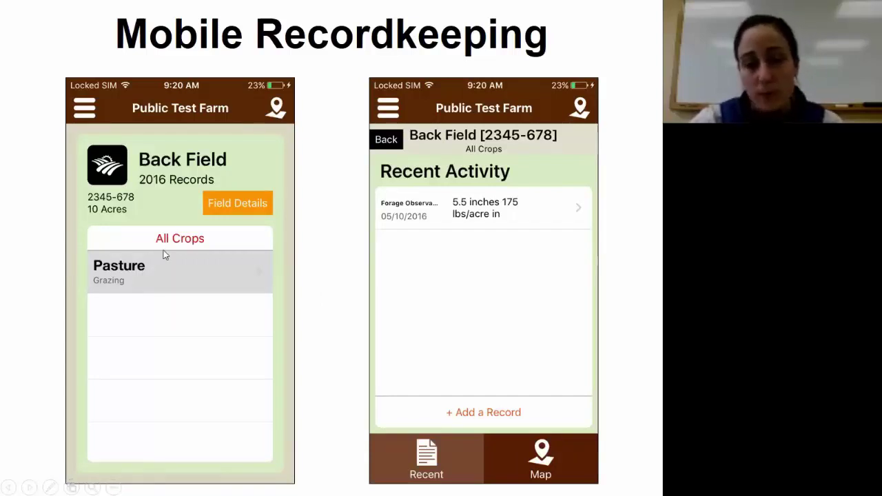
Step: Advance the slideshow to the record-type list and new manure application form screens
click(512, 406)
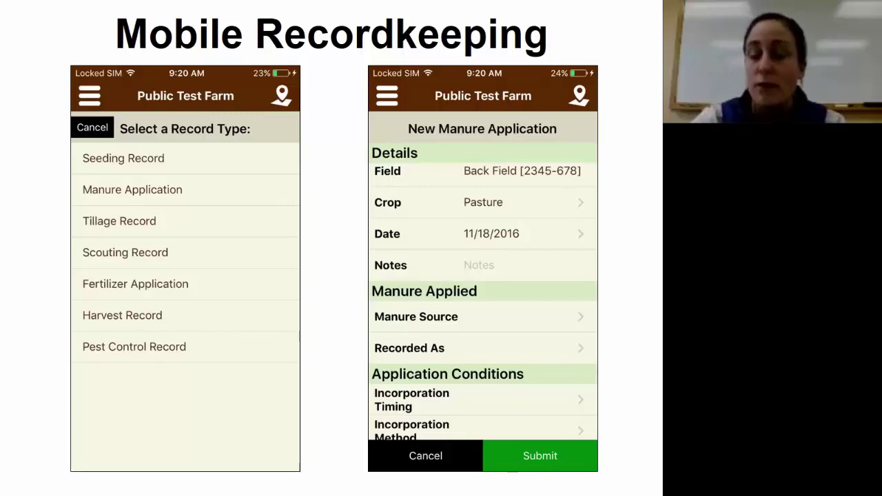
Step: Advance to the completed Big Pit manure form and Back Field's updated Recent Activity
key(Right)
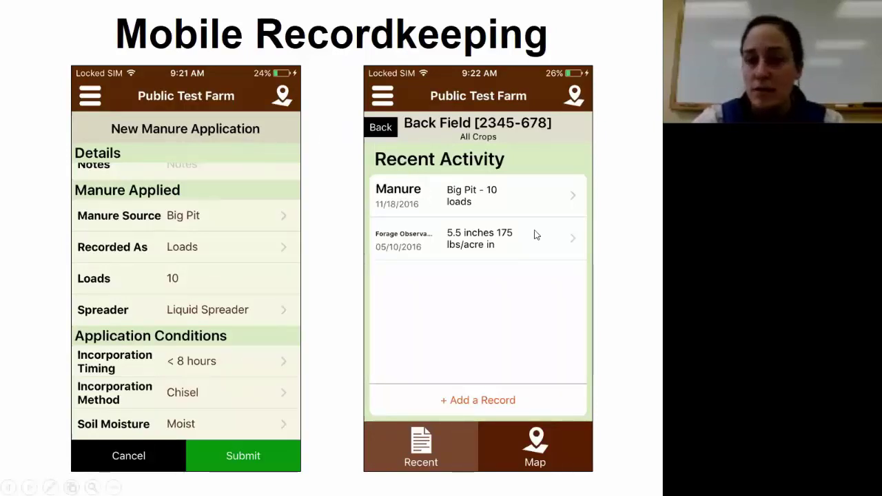
Step: Advance to the Reports: Field Records slide showing the 407-5 Field Record Log
click(536, 350)
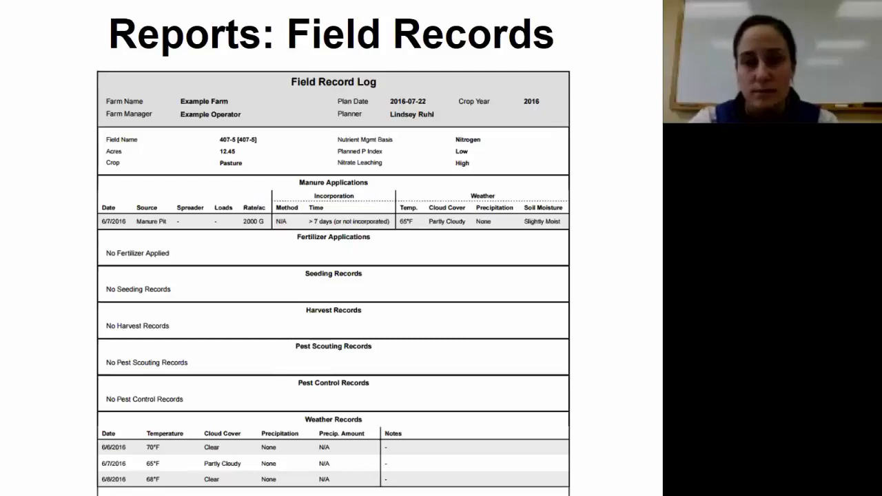
Step: Go to the Creating an Account slide and reveal its Sign up form screenshot
key(Right)
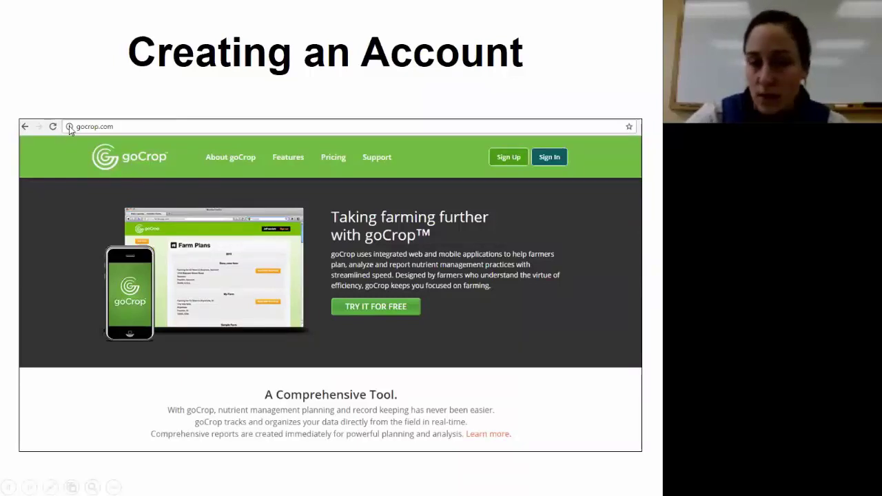
click(505, 158)
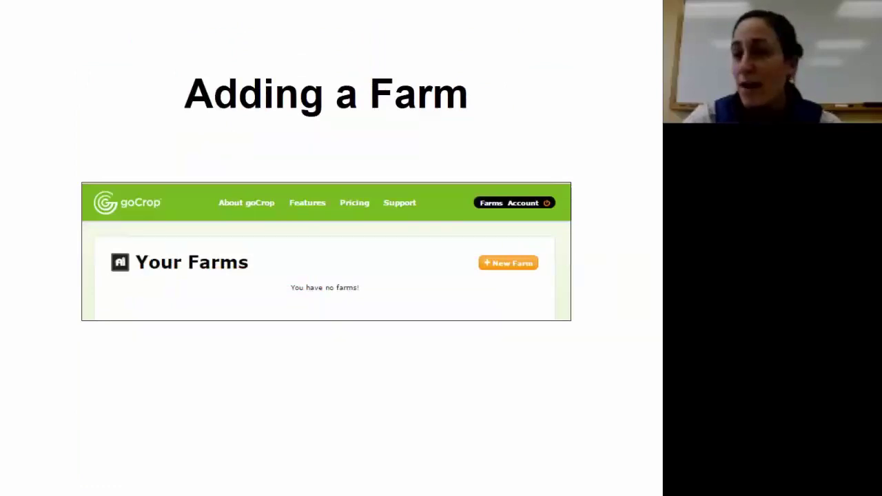
Step: Advance from the empty Your Farms screenshot to goCrop's blank New Farm form
key(Right)
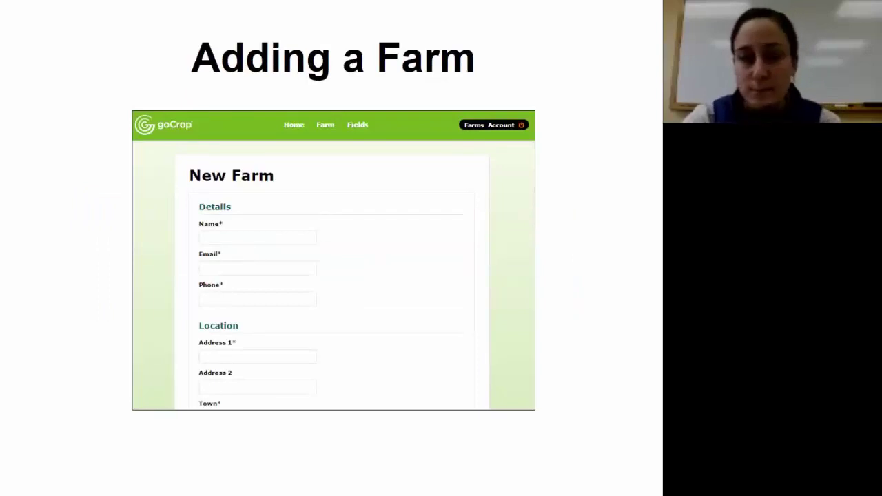
Step: Reach the Adding a License slide and reveal farm Beta's New License form with Crops and Vermont NMP add-ons
key(Right)
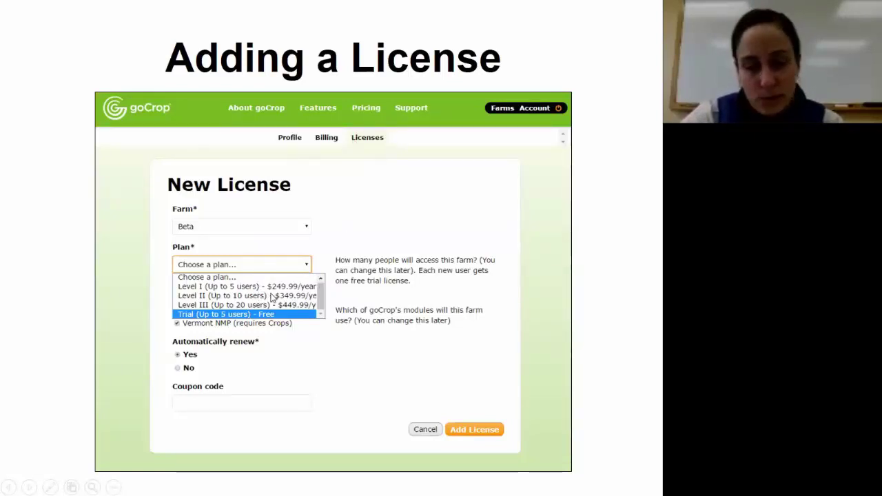
click(358, 238)
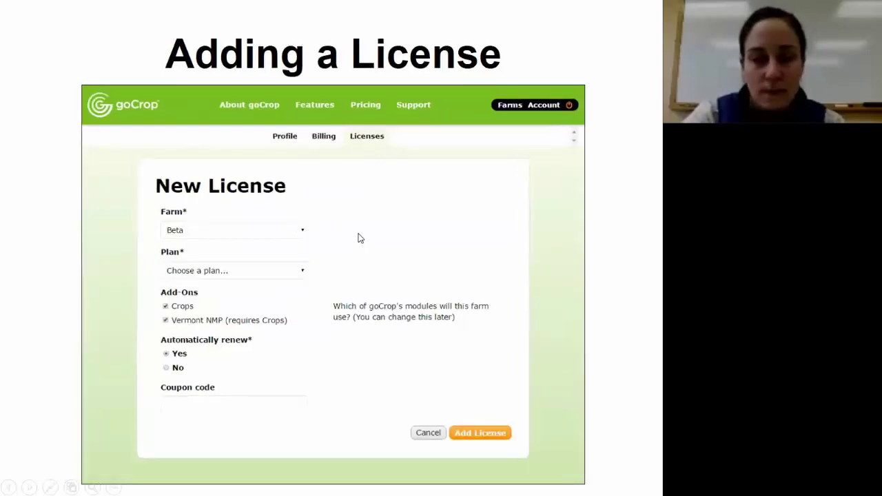